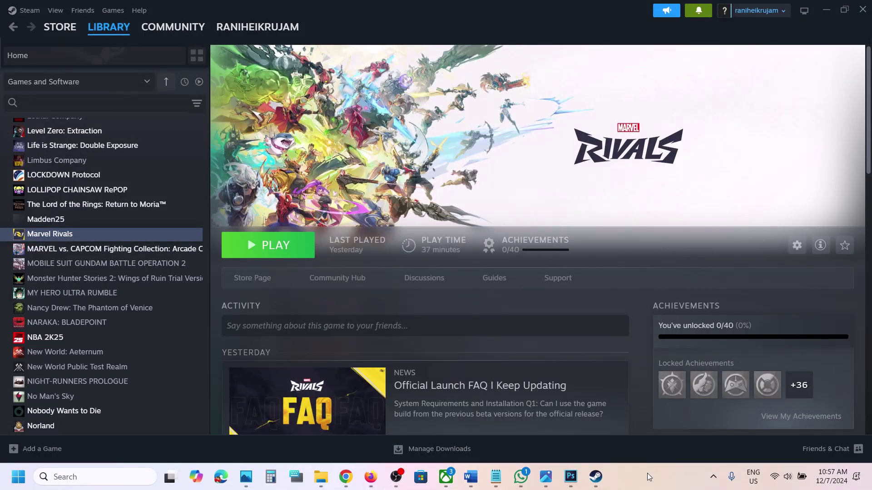
Highlight EXCEPTION_ACCESS_VIOLATION in the notes title, then minimize the notes.
click(471, 478)
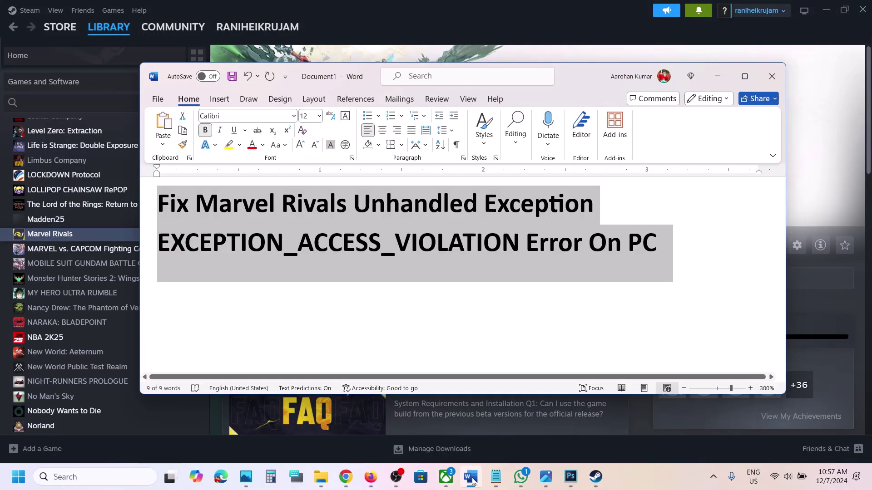
click(400, 205)
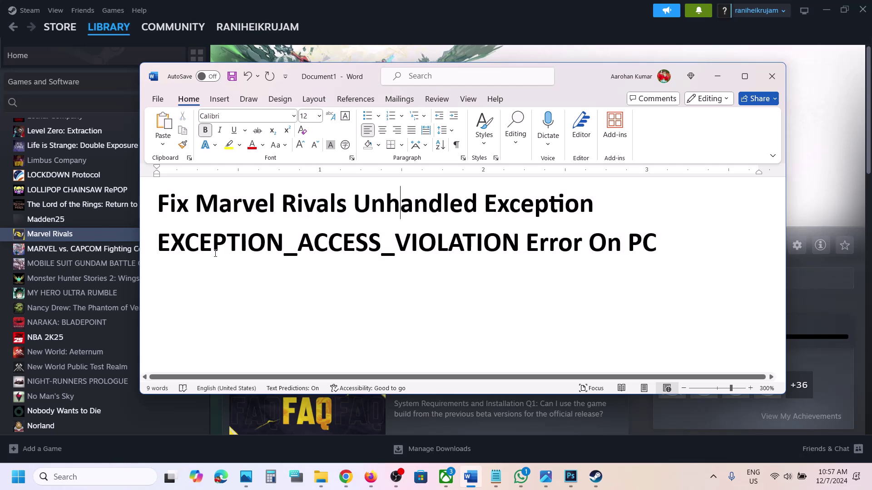
drag(158, 245, 525, 245)
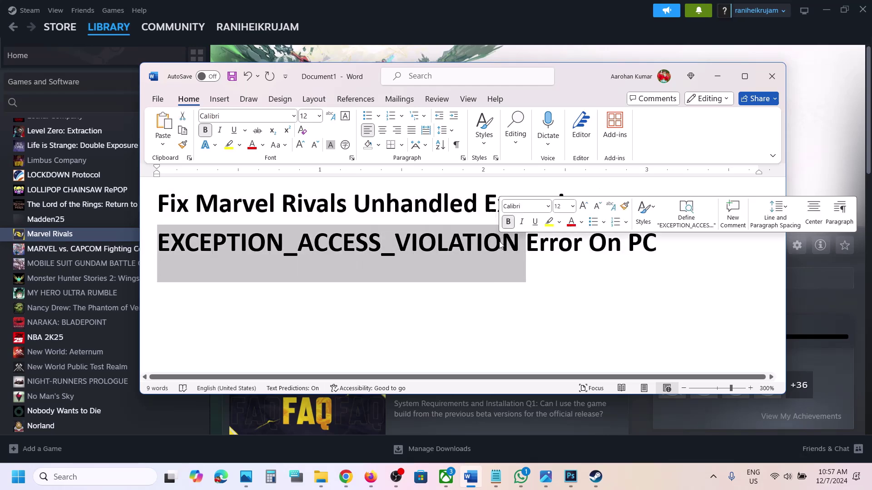
click(718, 80)
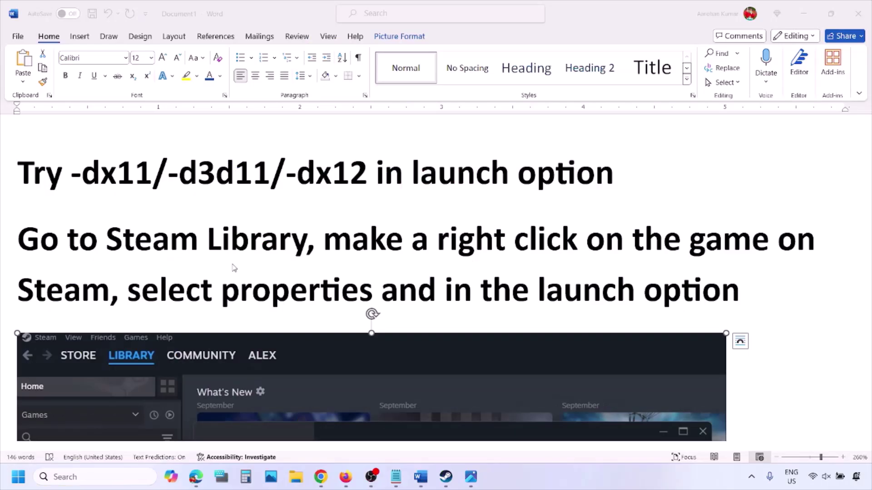
Highlight the 'make a right click on the game' line and check the embedded Steam screenshot's options.
scroll(436, 281, down, 3)
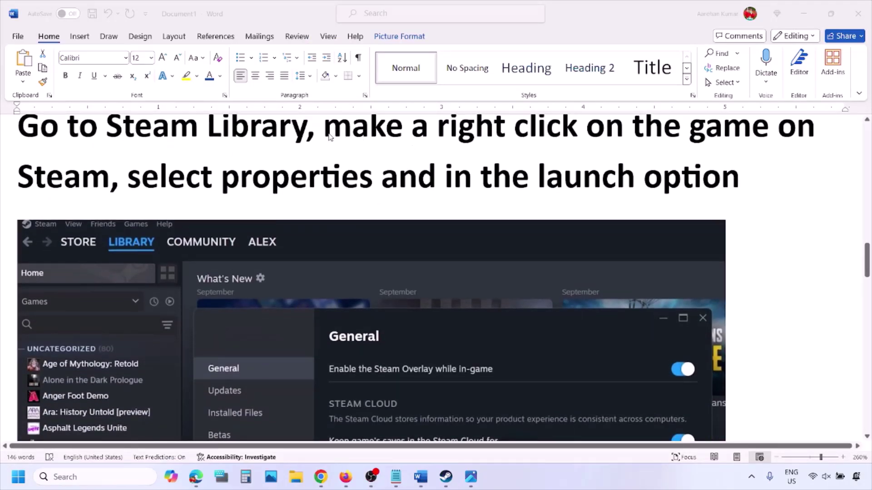
drag(330, 132, 708, 131)
drag(214, 177, 129, 180)
scroll(376, 182, down, 5)
scroll(376, 181, up, 2)
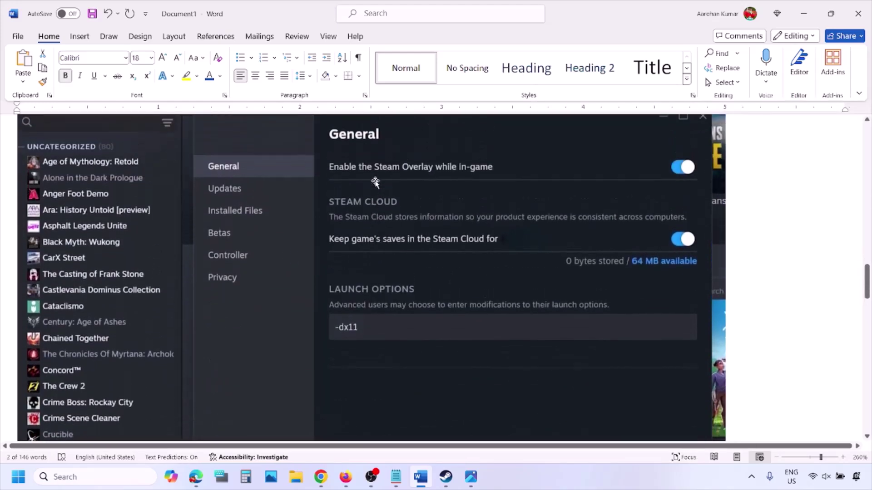
right_click(379, 152)
click(341, 330)
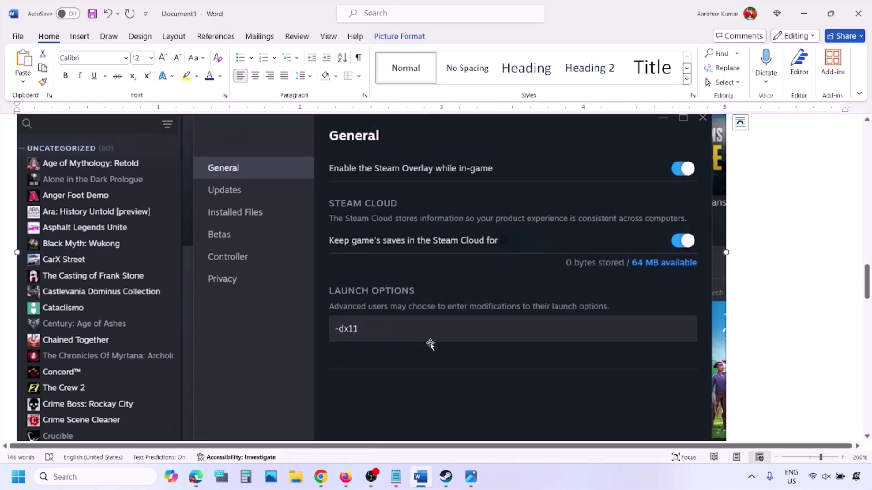
Scroll through the -dx11, -d3d11 and -dx12 launch option screenshots, then bring up the Steam library.
scroll(430, 344, down, 8)
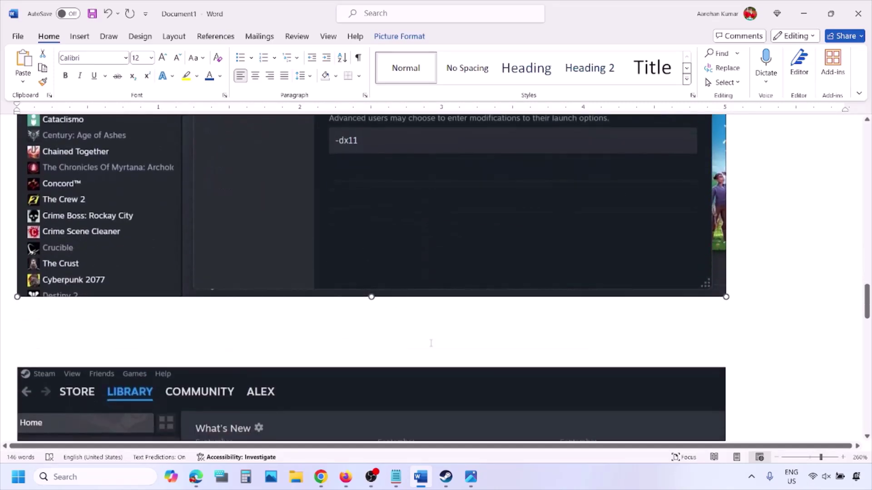
scroll(430, 344, down, 5)
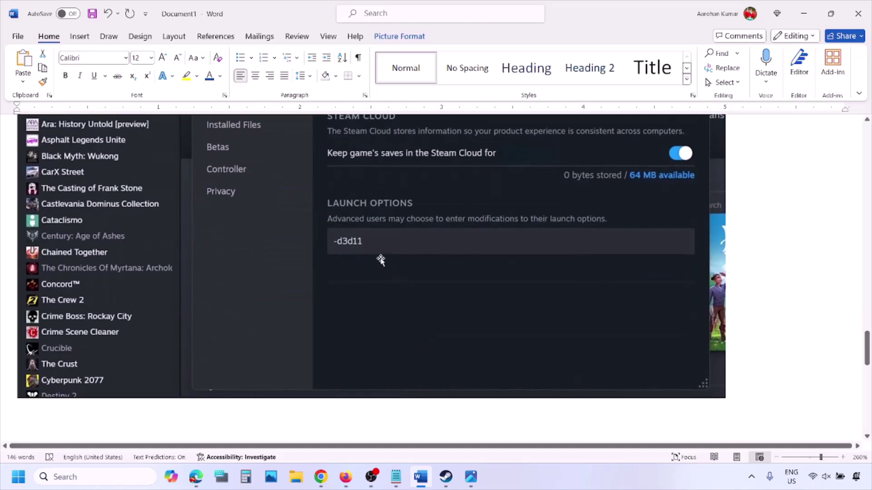
scroll(380, 255, up, 1)
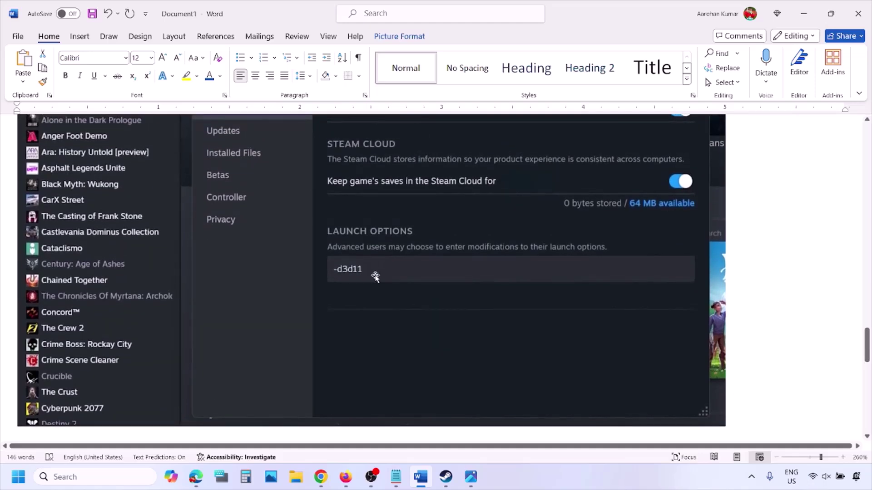
scroll(391, 277, down, 7)
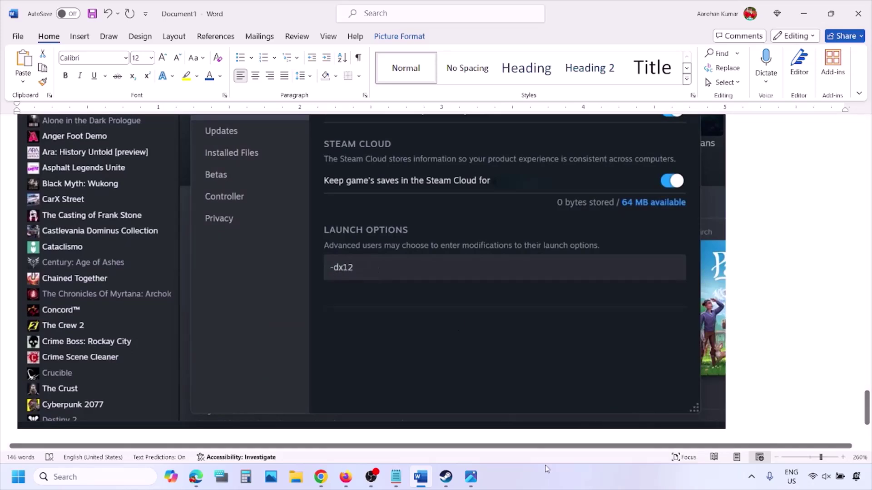
click(553, 482)
click(445, 477)
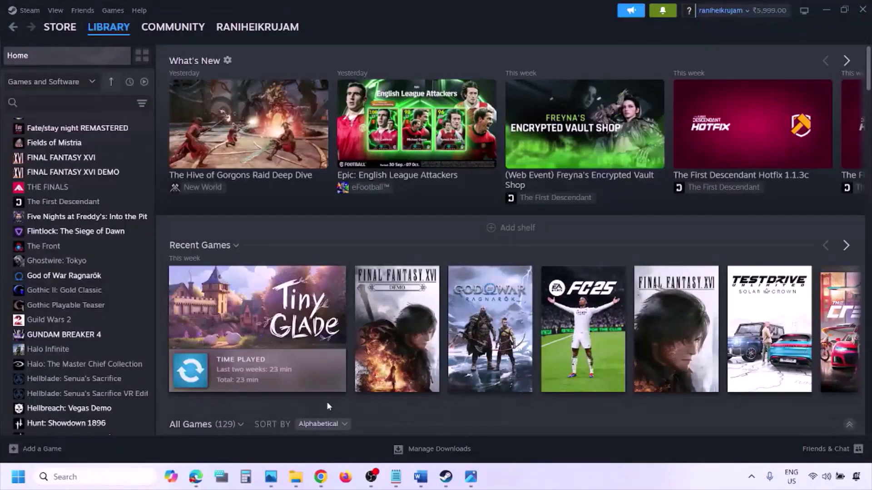
Show the Restart power option, then return to Word and highlight Step 2's run-as-administrator line.
click(21, 482)
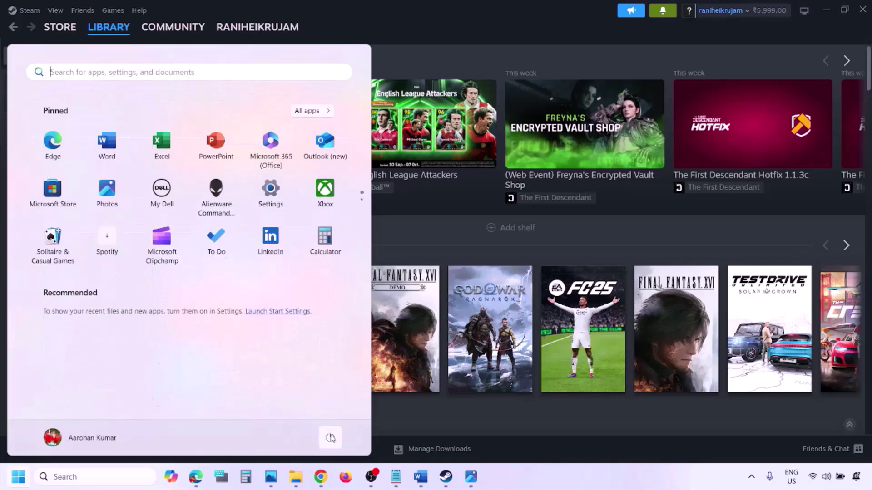
click(330, 438)
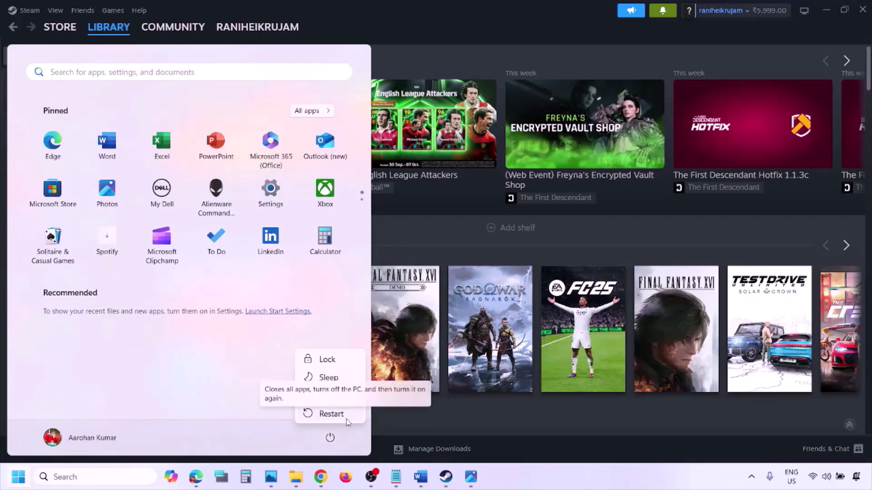
click(421, 478)
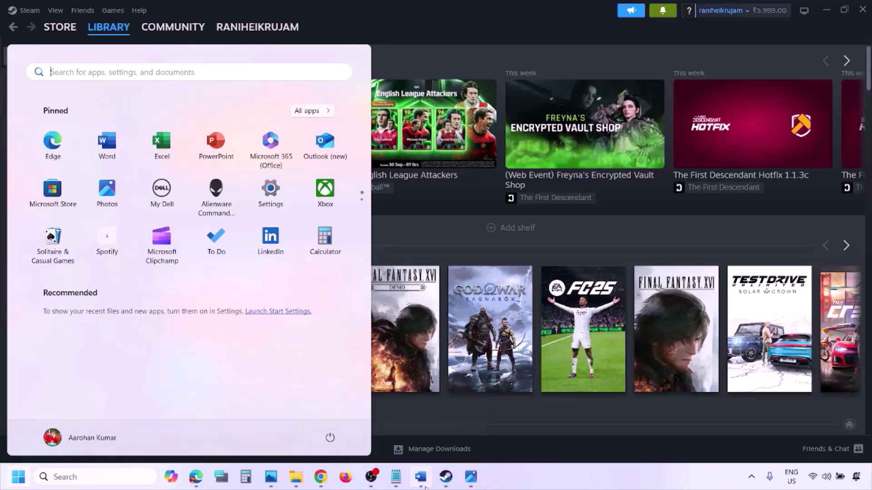
drag(148, 331, 272, 374)
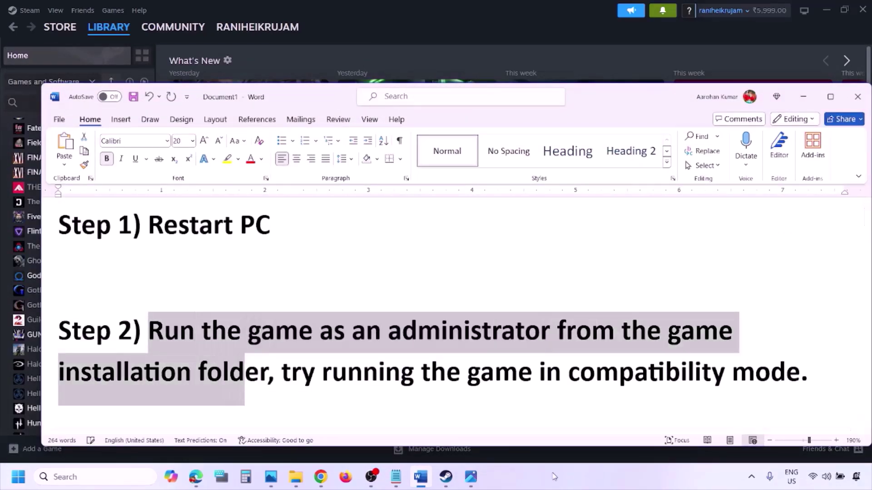
Open 1.png in Photos, showing Steam's Manage > Browse local files.
click(552, 479)
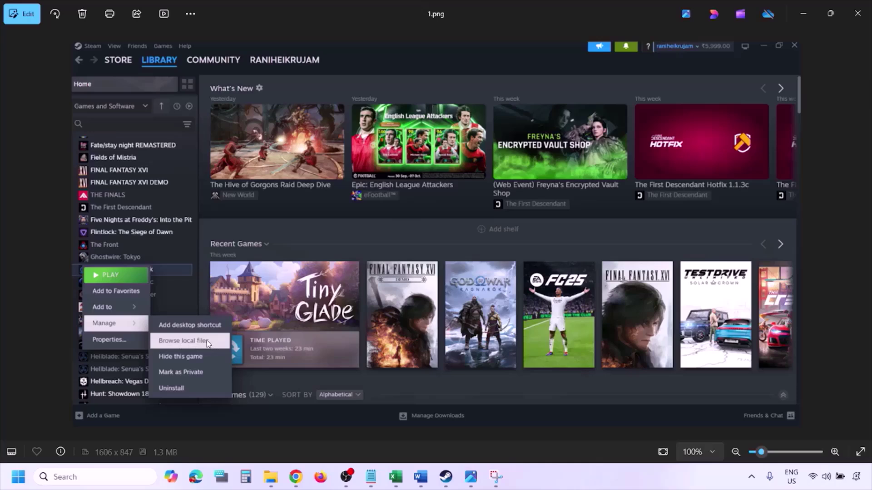
Step from 1.png through 2.png to 3.png, the Run as administrator compatibility screenshot.
scroll(206, 340, up, 2)
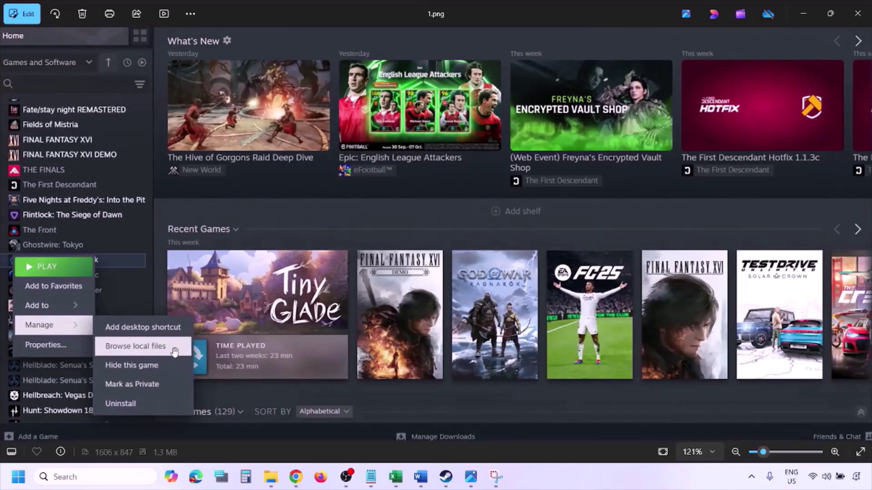
scroll(174, 351, down, 2)
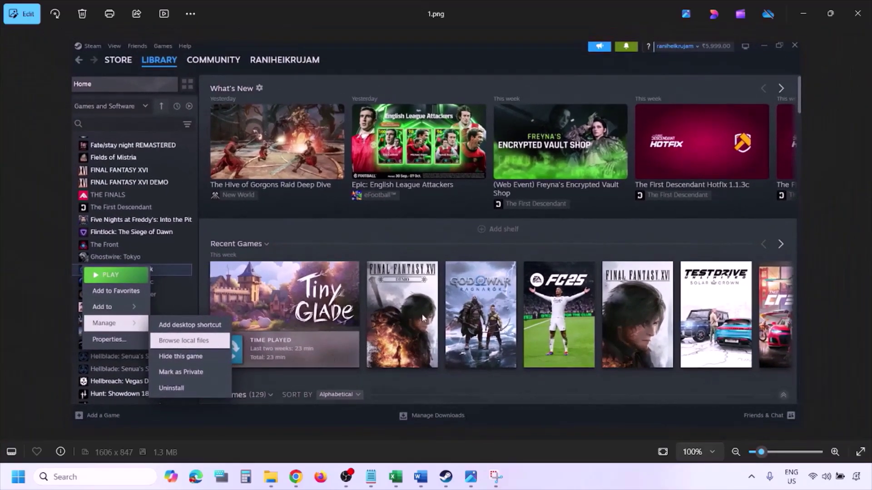
key(Right)
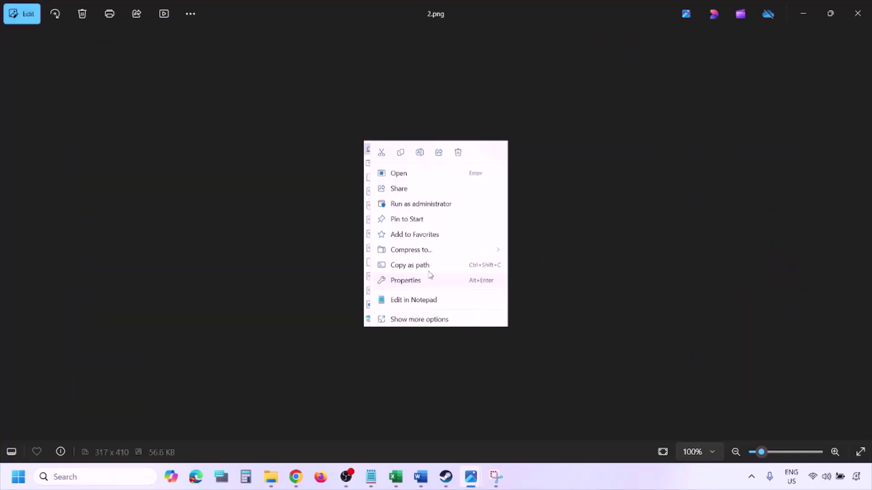
scroll(429, 275, up, 3)
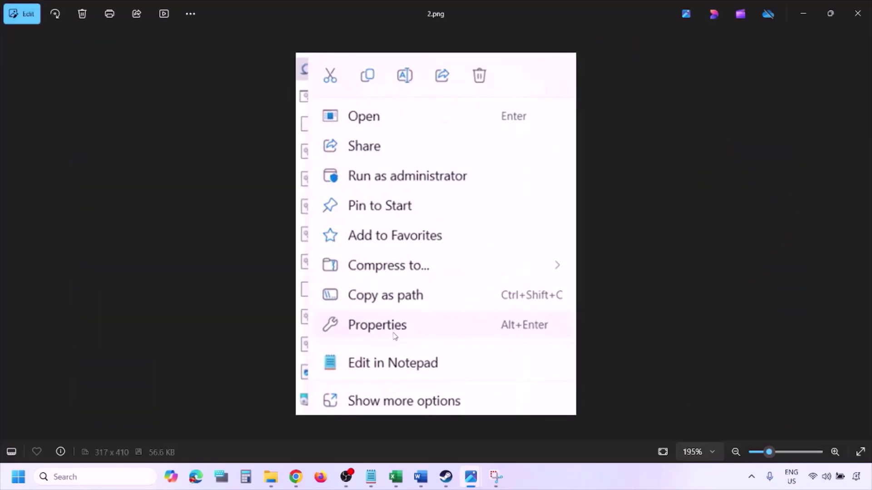
scroll(402, 335, down, 3)
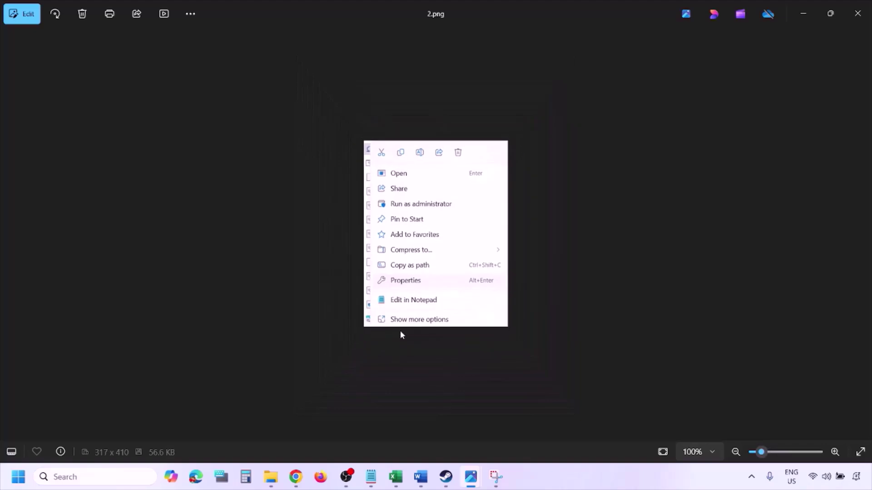
key(Right)
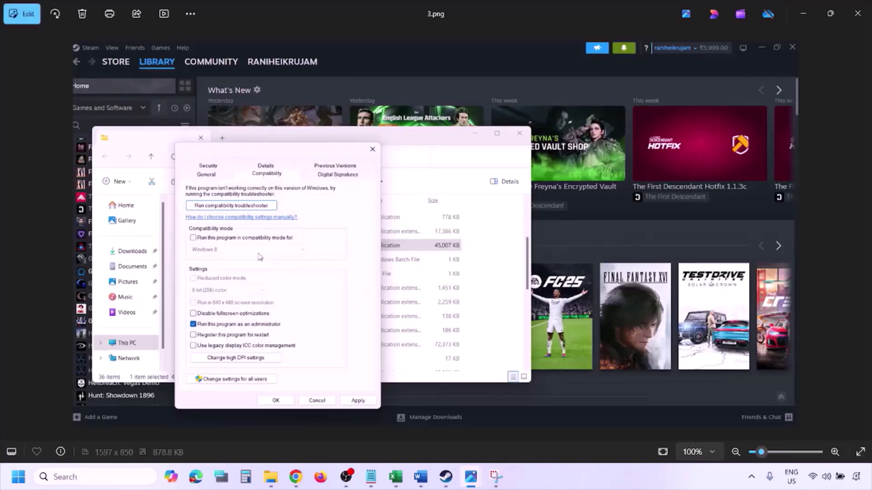
Zoom and pan across 3.png and 4.png to inspect the compatibility settings.
scroll(259, 258, up, 2)
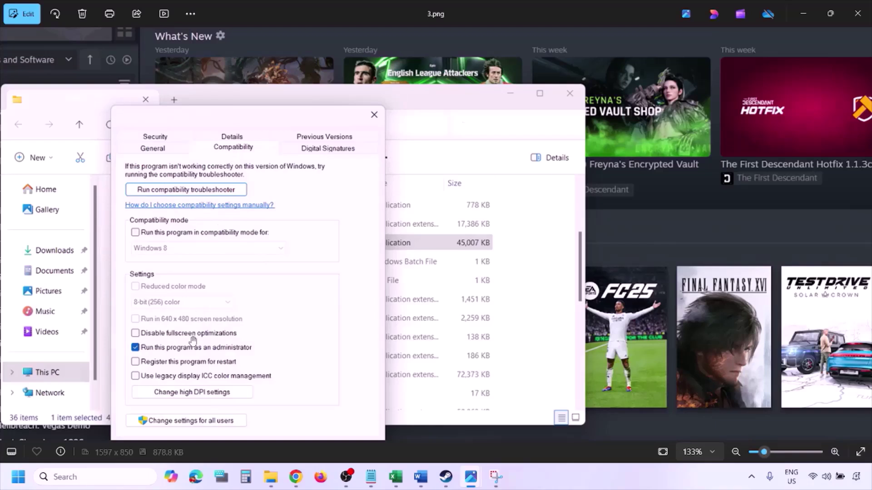
drag(193, 341, 193, 300)
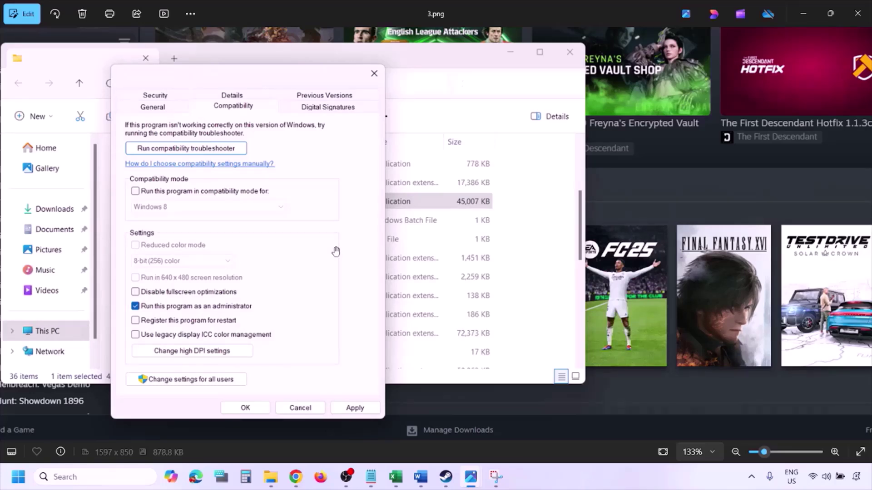
scroll(335, 251, down, 3)
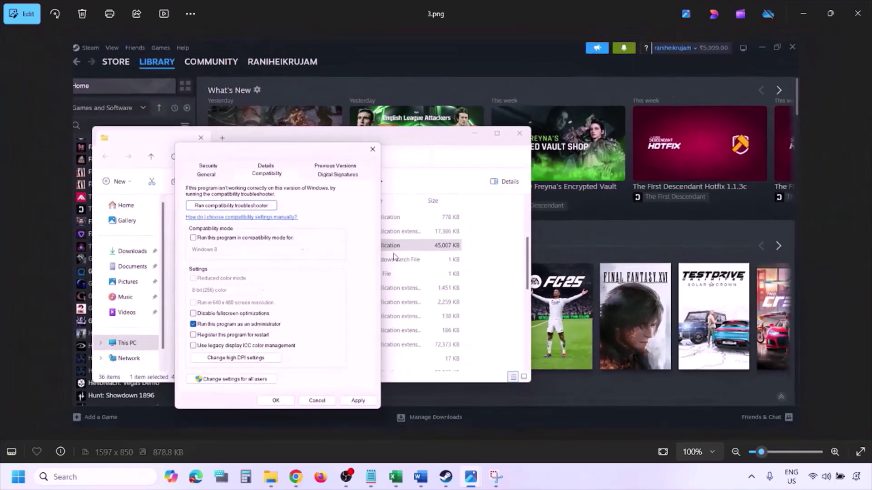
key(Right)
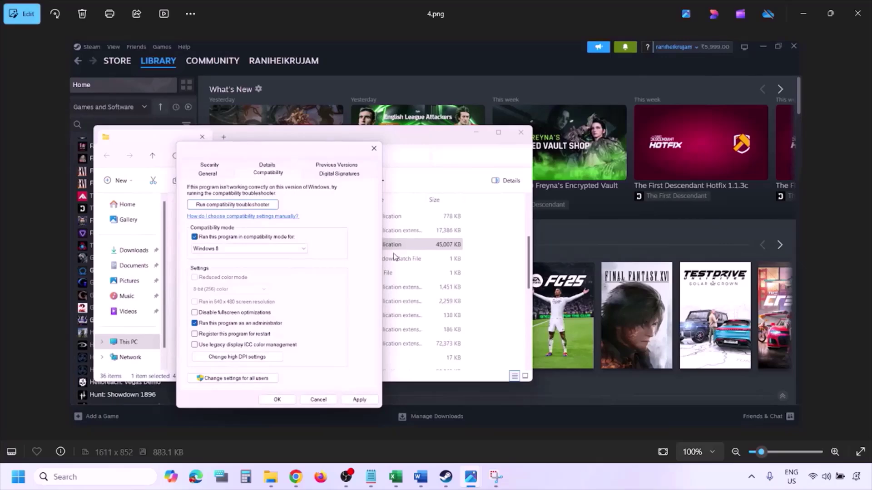
scroll(394, 257, up, 3)
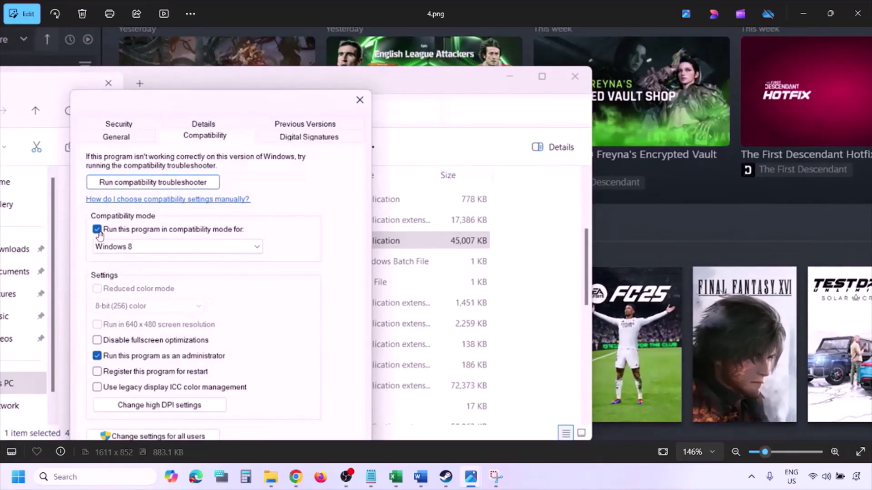
drag(116, 245, 122, 214)
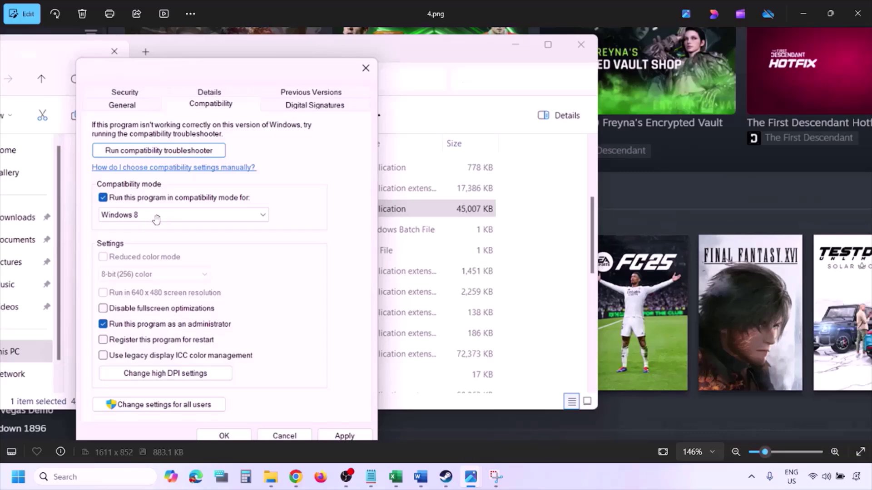
drag(335, 342, 340, 315)
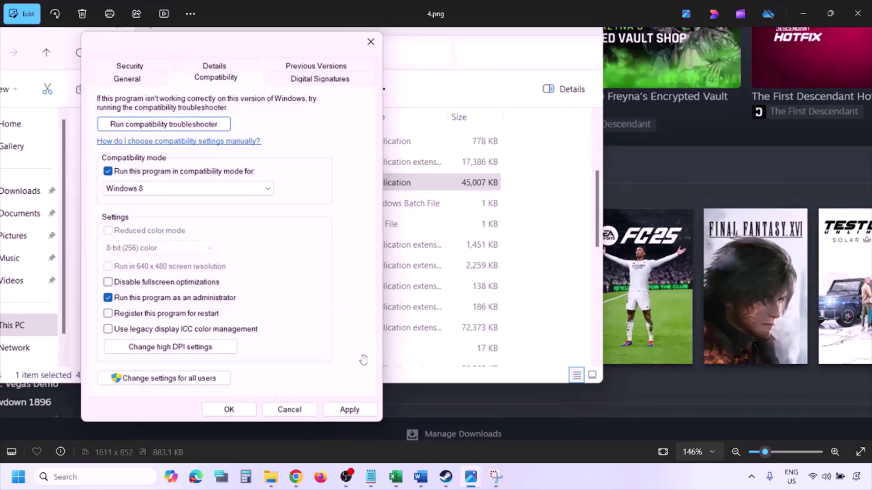
scroll(482, 324, down, 3)
Inspect 5.png and 6.png, zooming and panning across the Compatibility tab options.
key(Right)
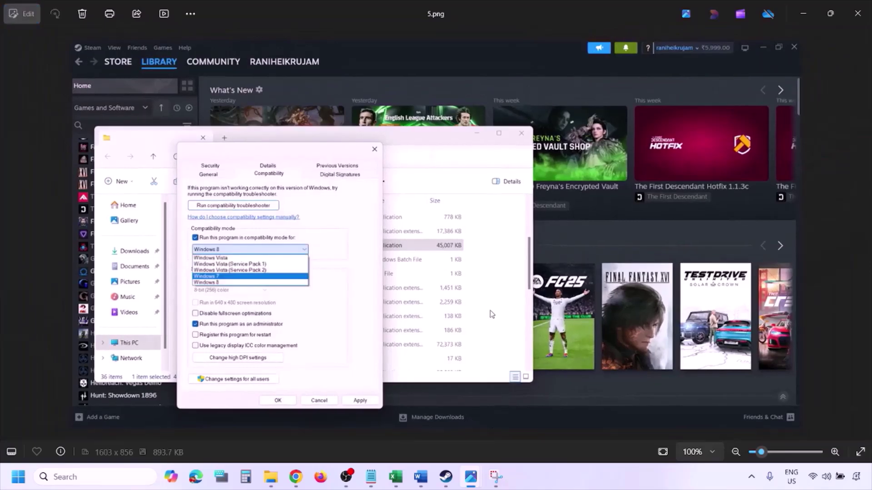
scroll(283, 271, up, 3)
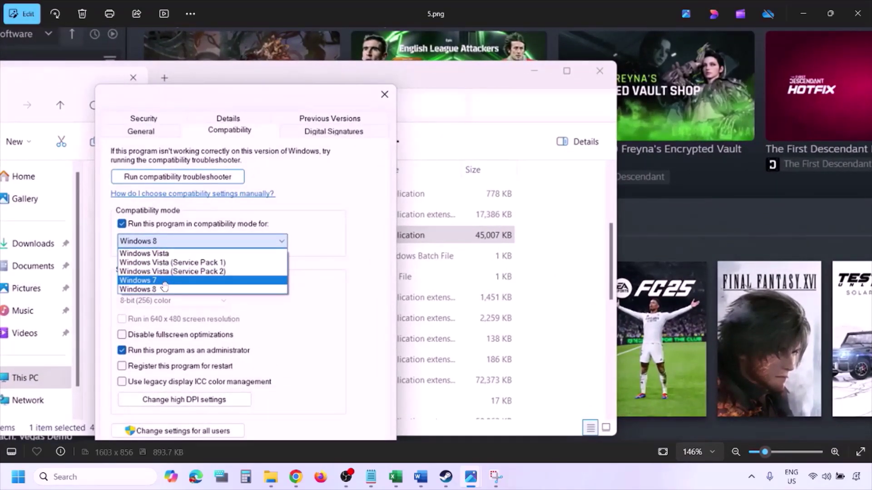
scroll(165, 285, down, 3)
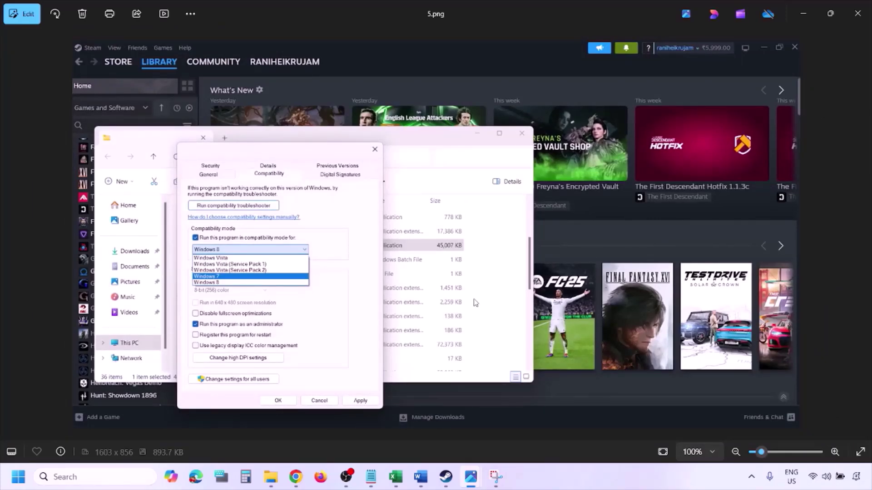
key(Right)
scroll(283, 268, up, 2)
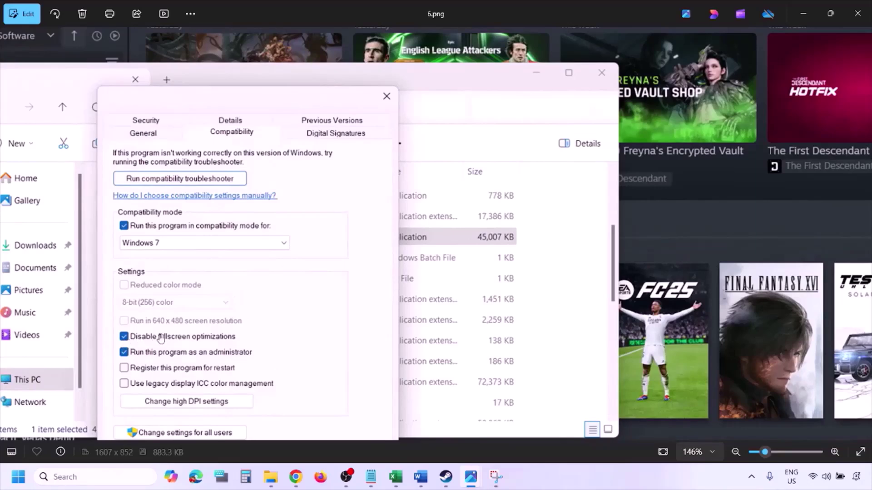
drag(247, 327, 286, 232)
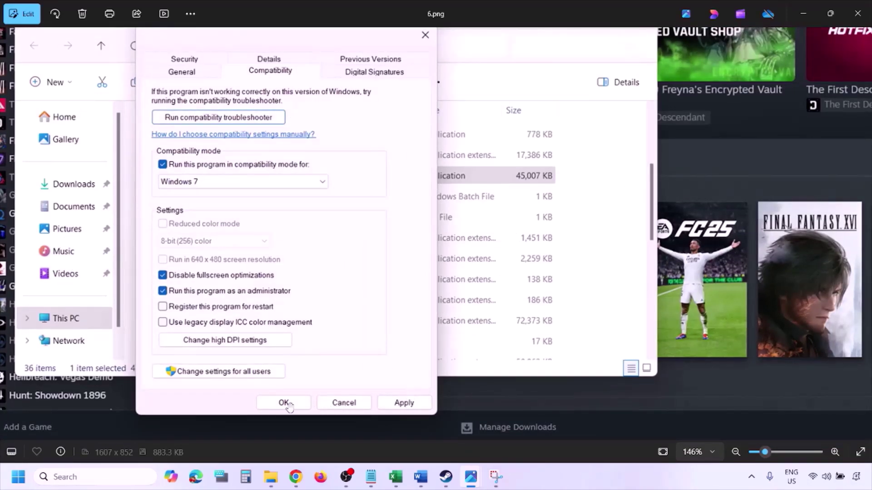
scroll(302, 403, down, 3)
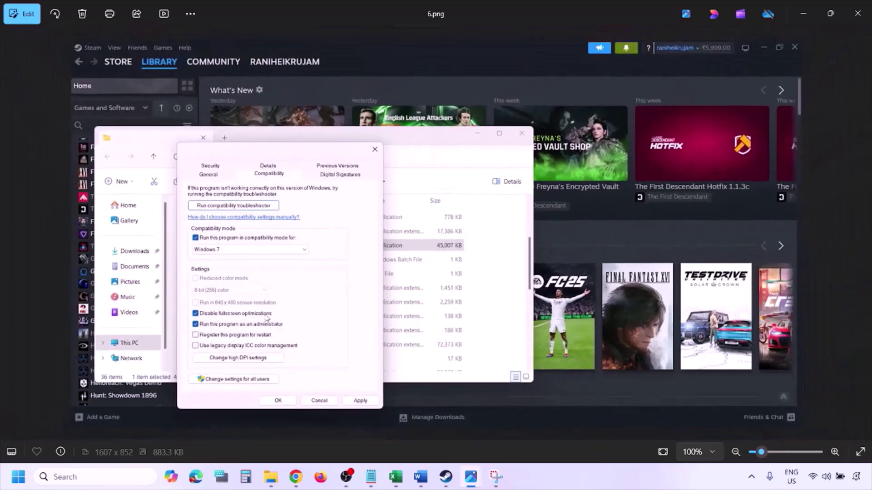
scroll(241, 311, up, 4)
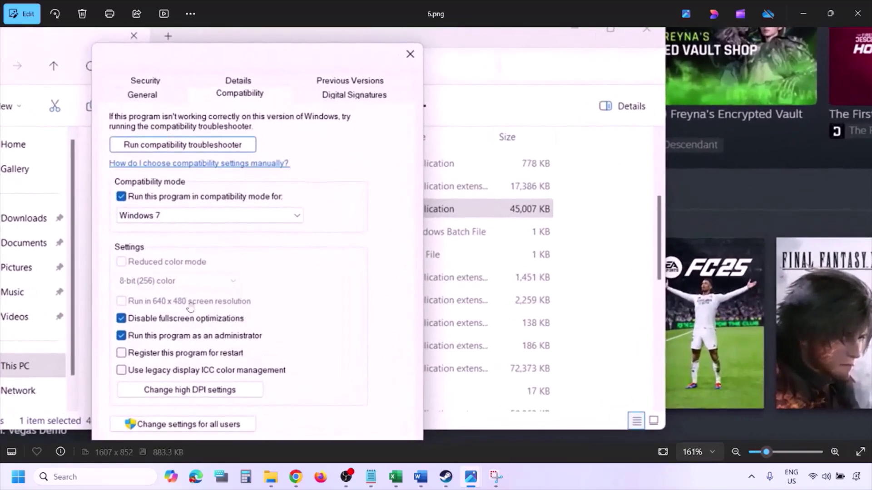
drag(169, 301, 214, 291)
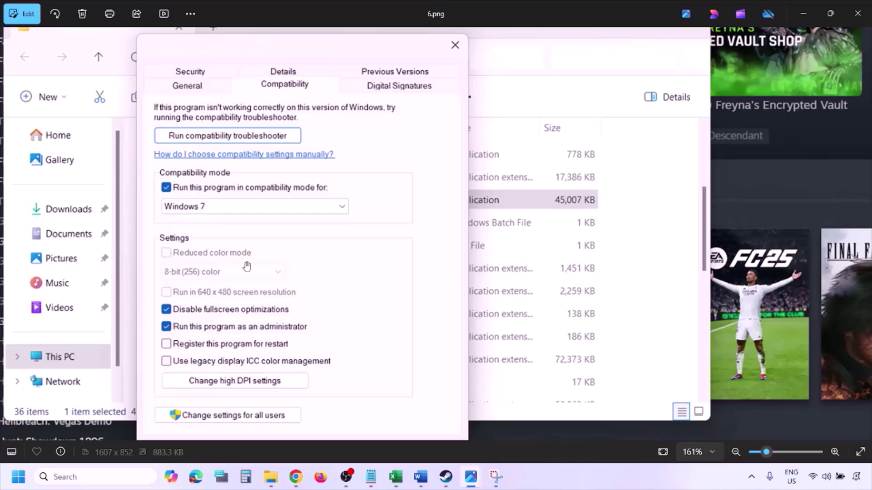
scroll(246, 266, down, 2)
scroll(246, 266, down, 1)
Advance to 7.png and pan to view the Compatibility tab with every option unchecked.
key(Right)
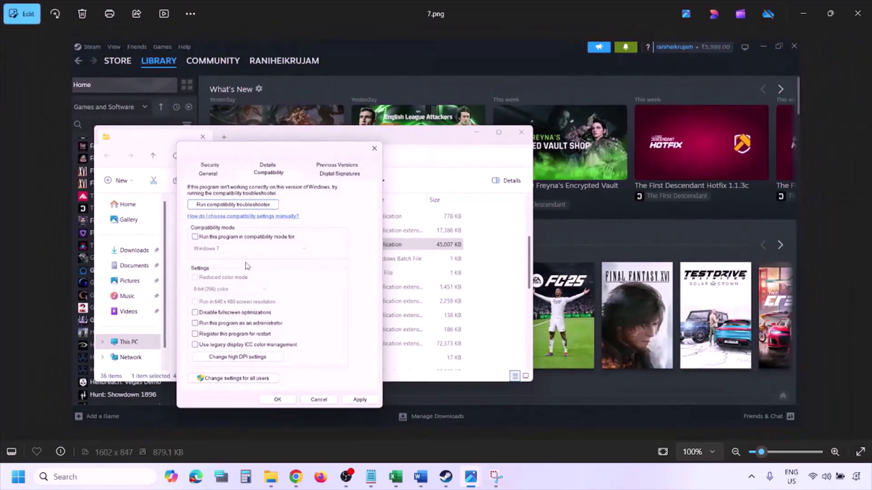
scroll(245, 264, up, 4)
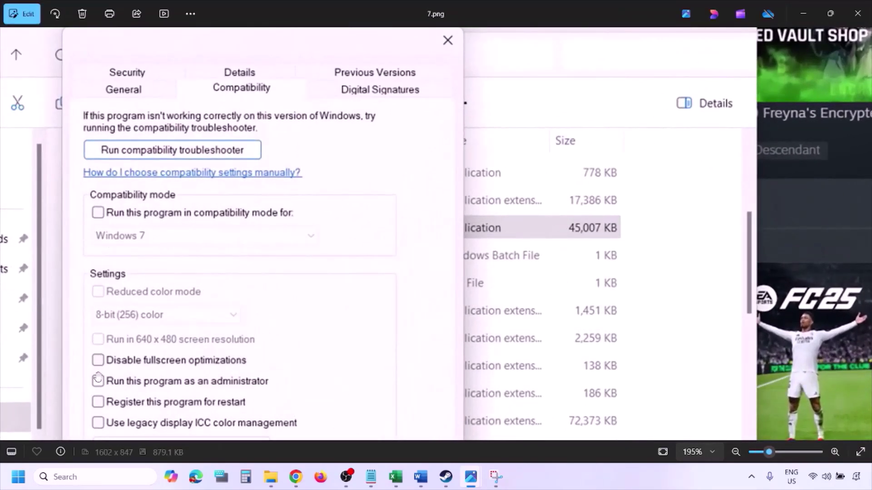
scroll(140, 295, down, 1)
scroll(140, 295, down, 1)
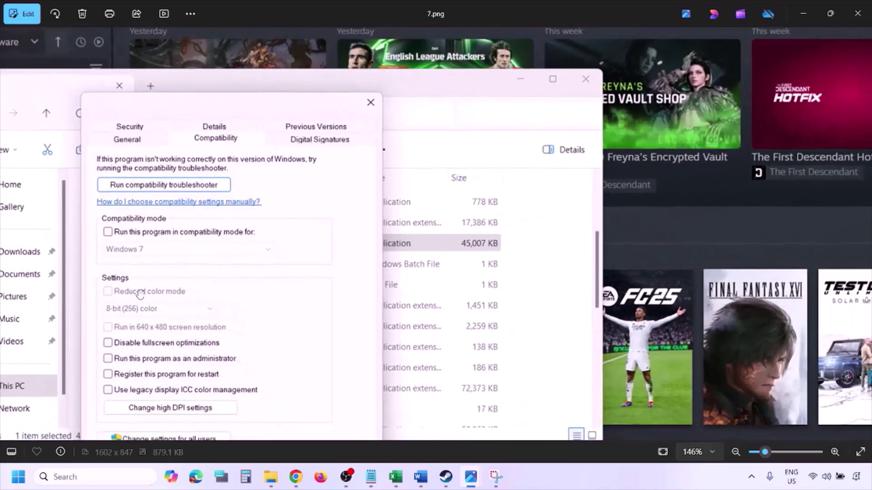
drag(222, 306, 228, 248)
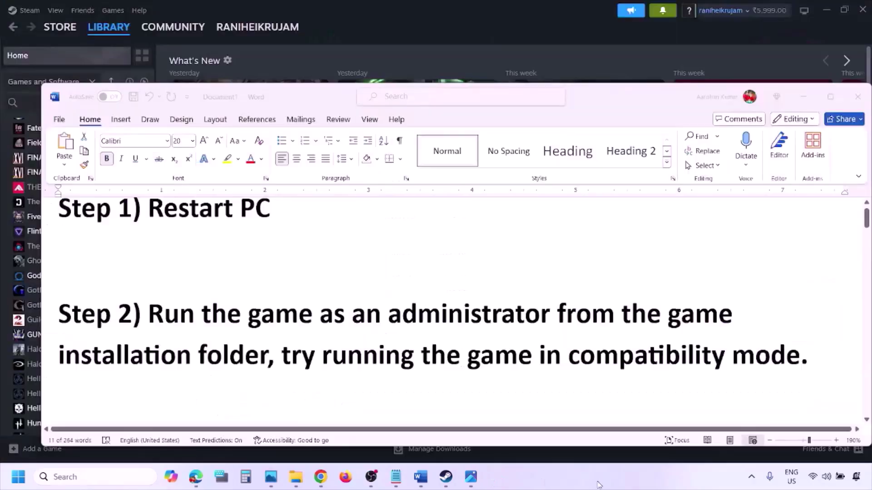
Scroll the notes down to Step 3) Verify the game files.
scroll(473, 337, down, 3)
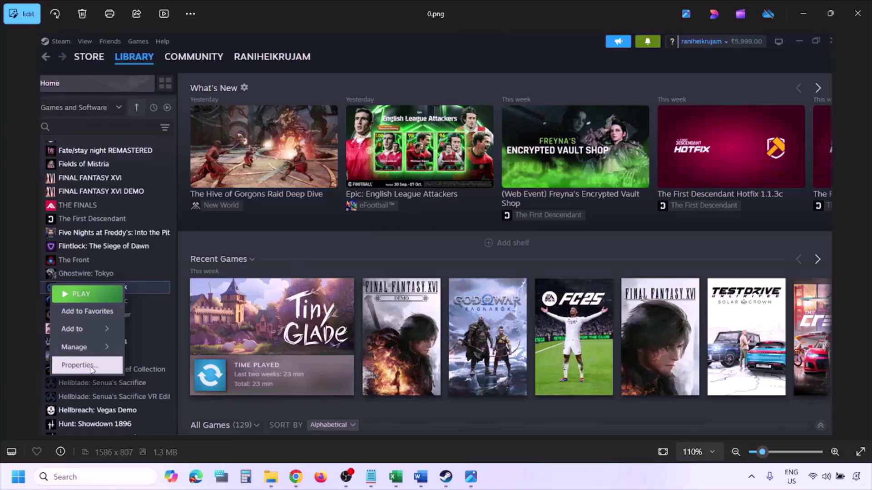
View the Installed Files screenshot with Verify integrity of game files, then scroll Word to Step 4.
scroll(313, 285, down, 1)
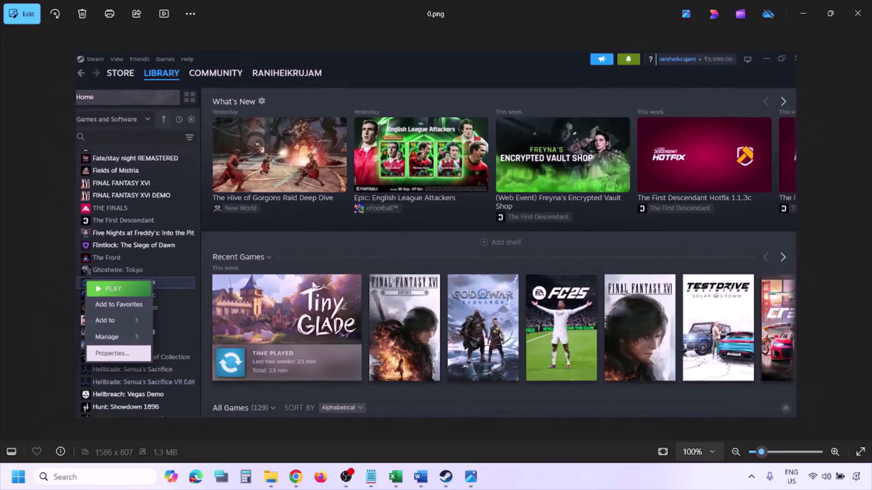
key(Right)
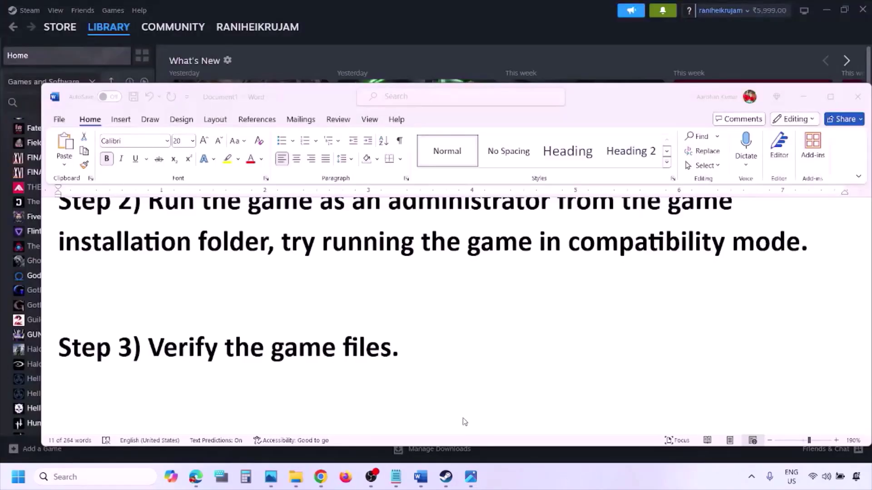
scroll(463, 420, down, 3)
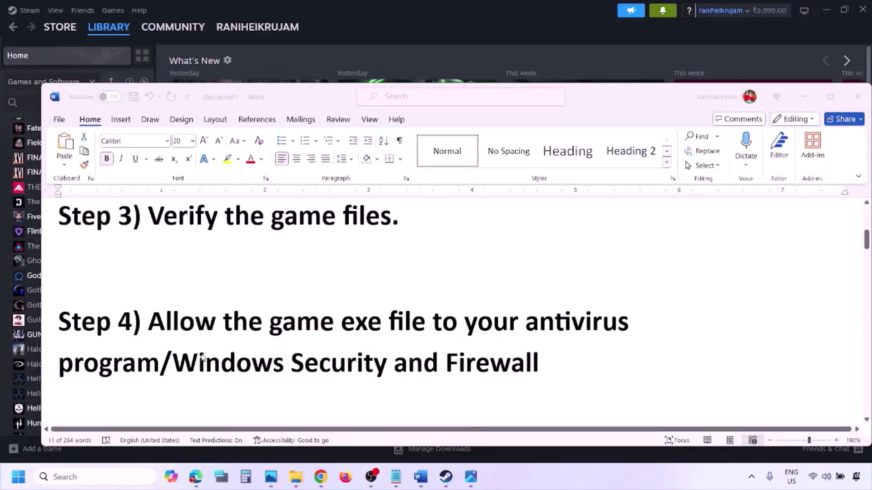
Select 'Windows Security' in the Step 4 line of the notes.
click(159, 362)
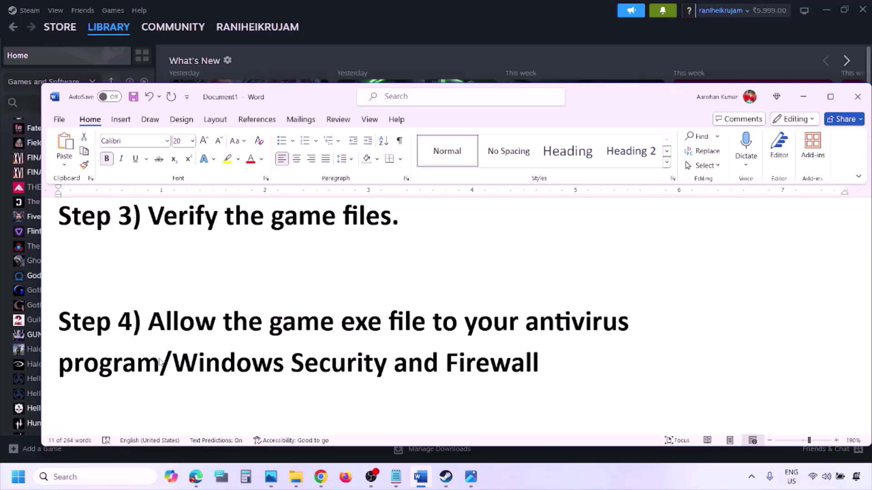
drag(178, 363, 393, 363)
Go from Settings to Windows Security's Controlled folder access and browse all apps to allow.
click(579, 486)
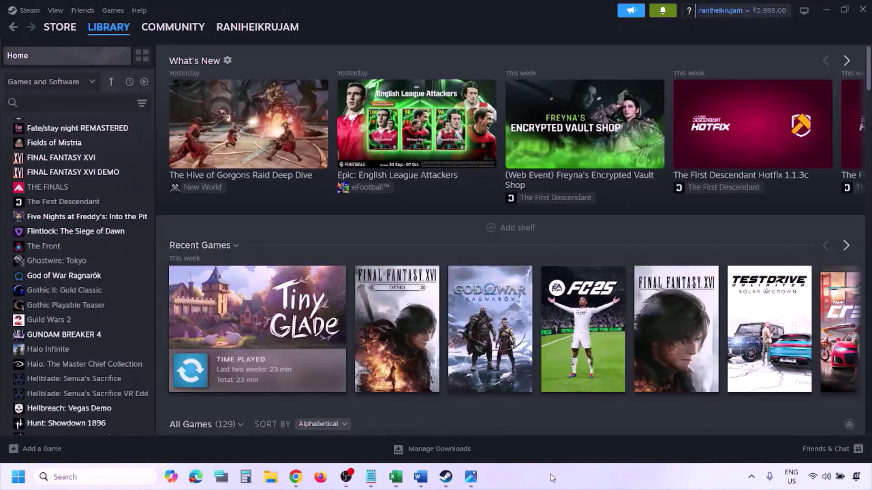
key(super+i)
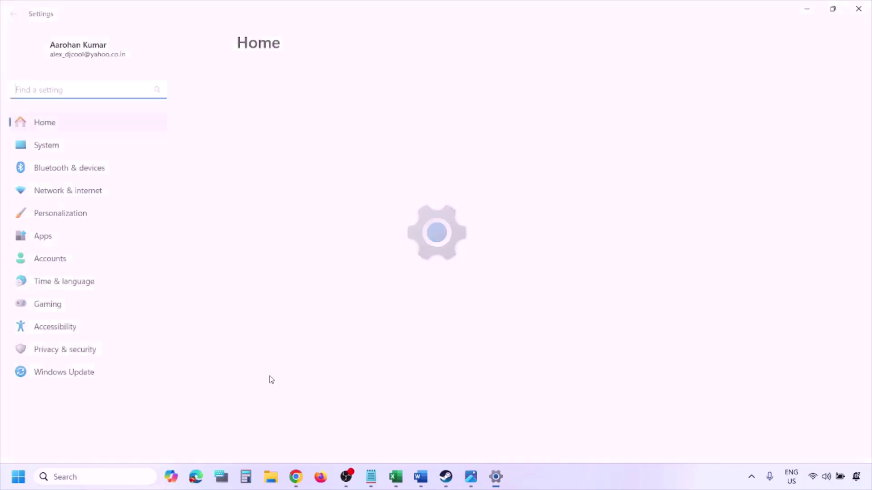
click(94, 356)
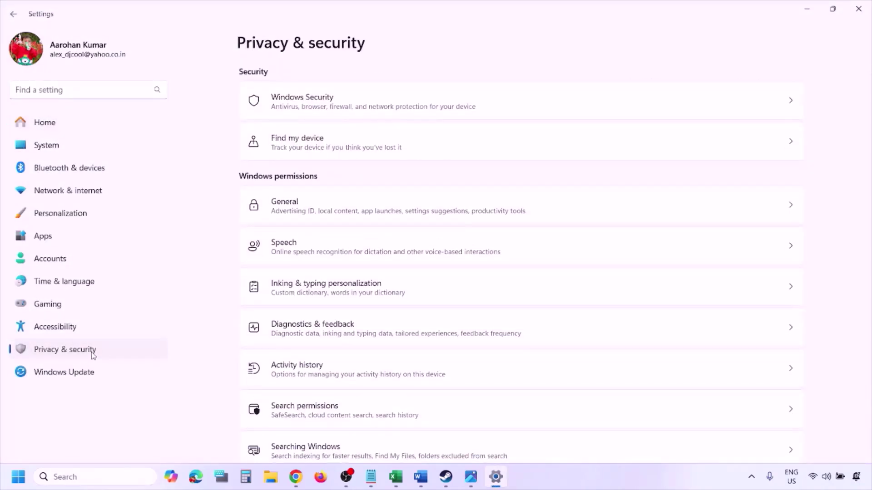
click(315, 108)
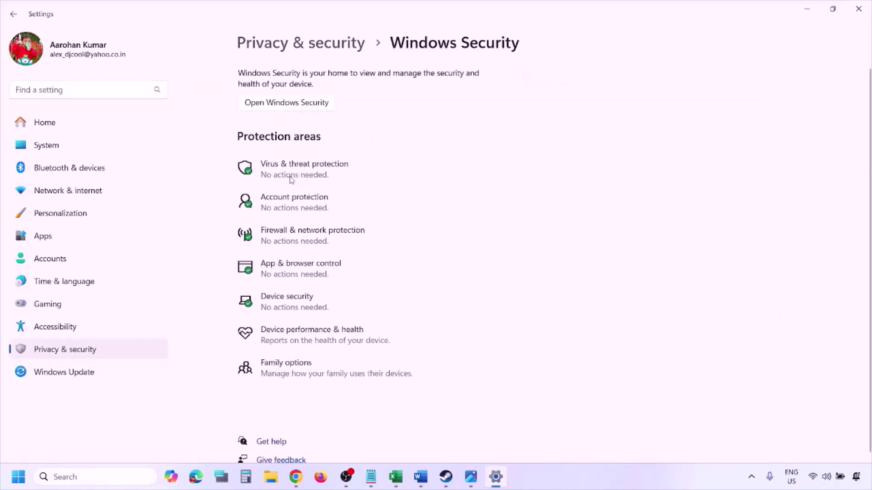
click(317, 176)
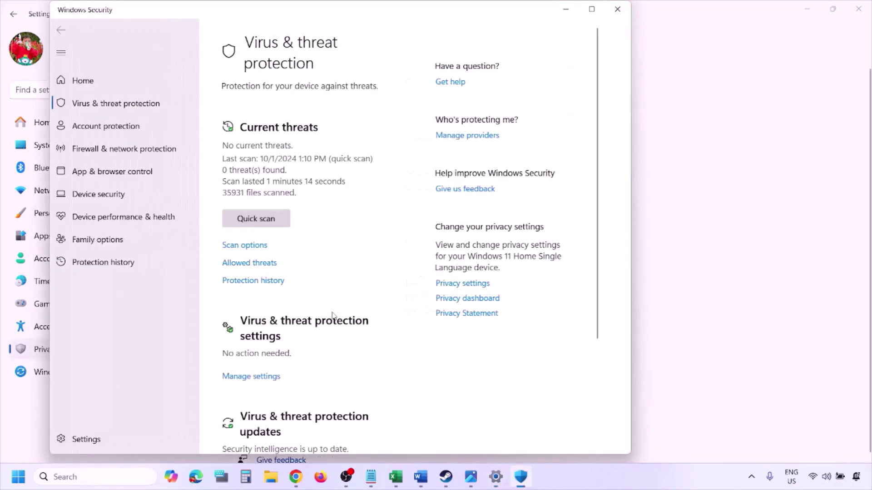
scroll(332, 315, down, 3)
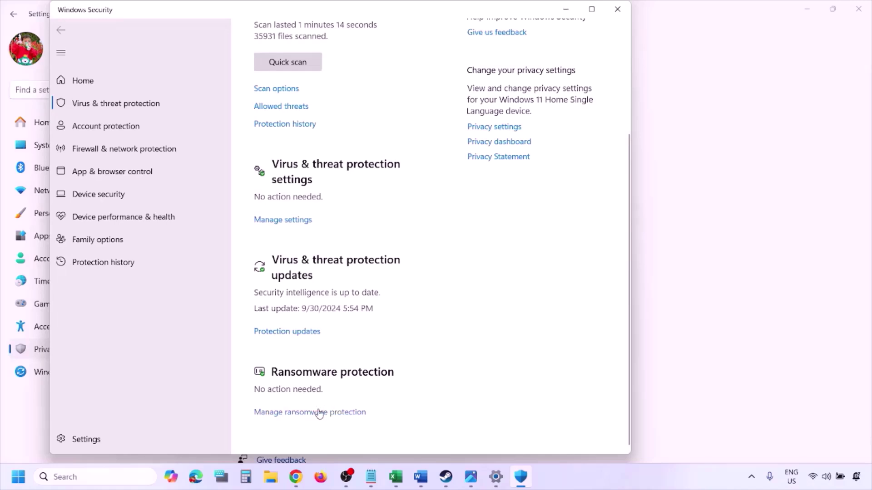
click(320, 412)
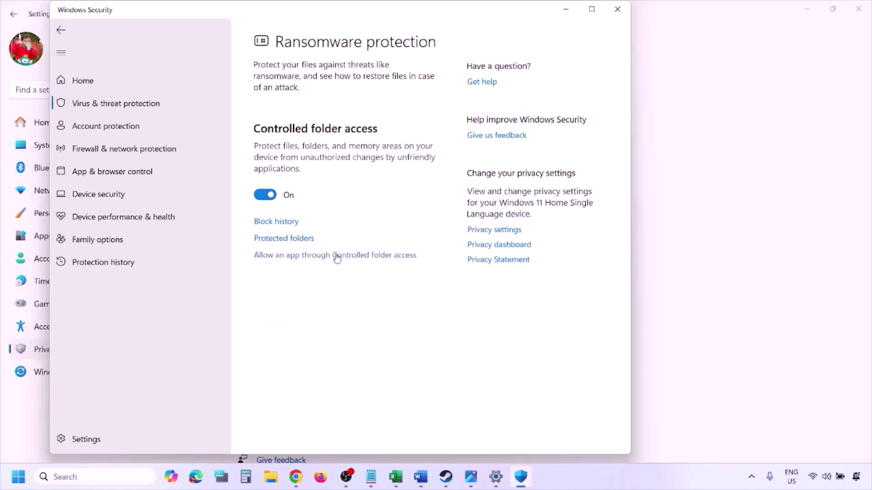
click(337, 255)
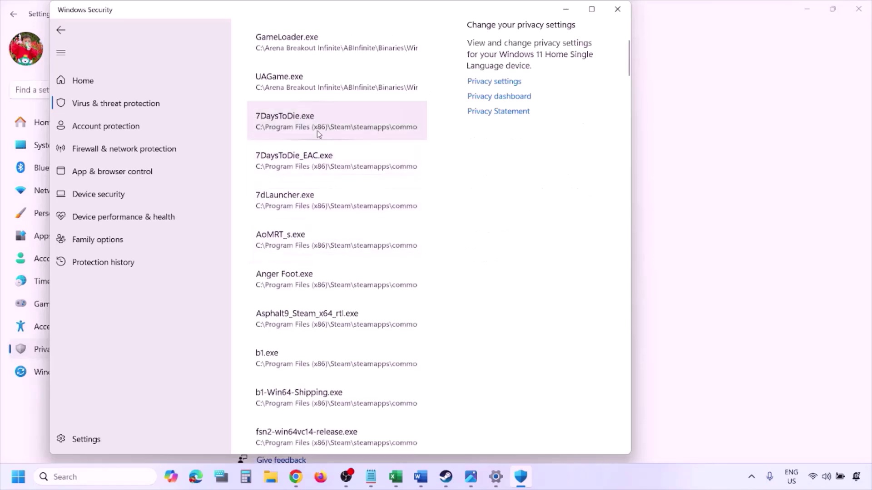
scroll(317, 130, up, 3)
click(321, 155)
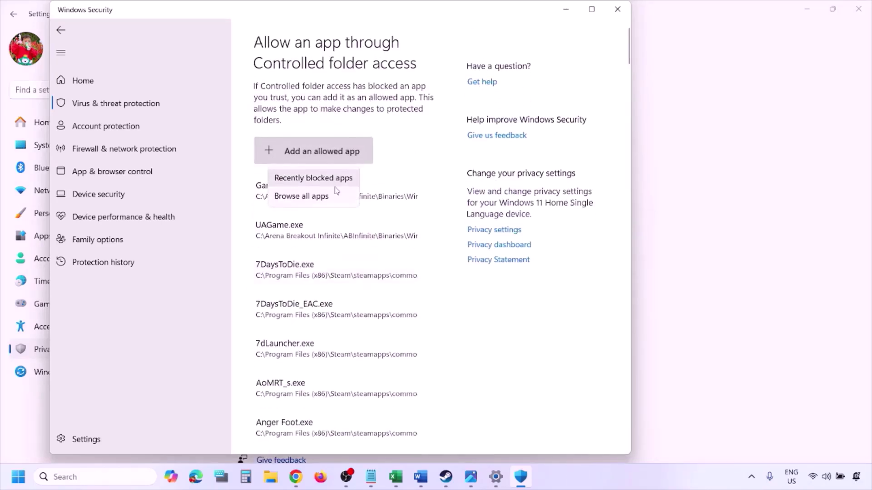
click(328, 199)
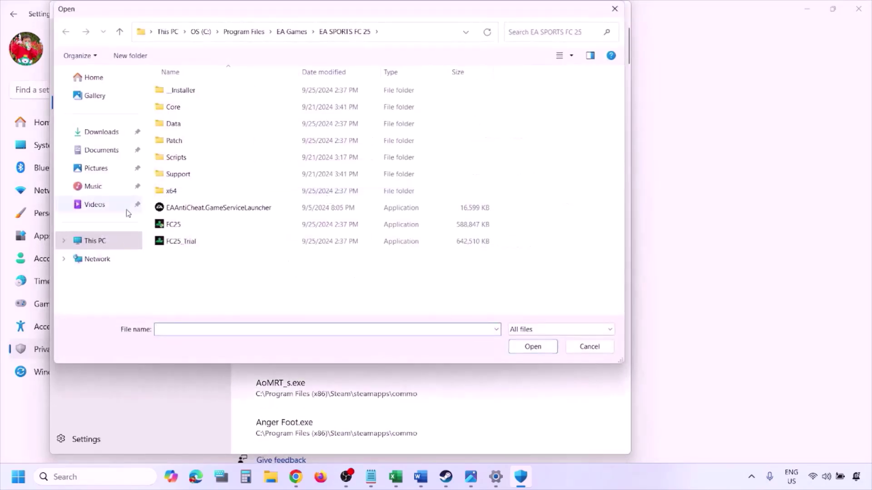
Browse the file picker to C:\Program Files (x86)\Steam\steamapps, then cancel without adding an app.
click(96, 241)
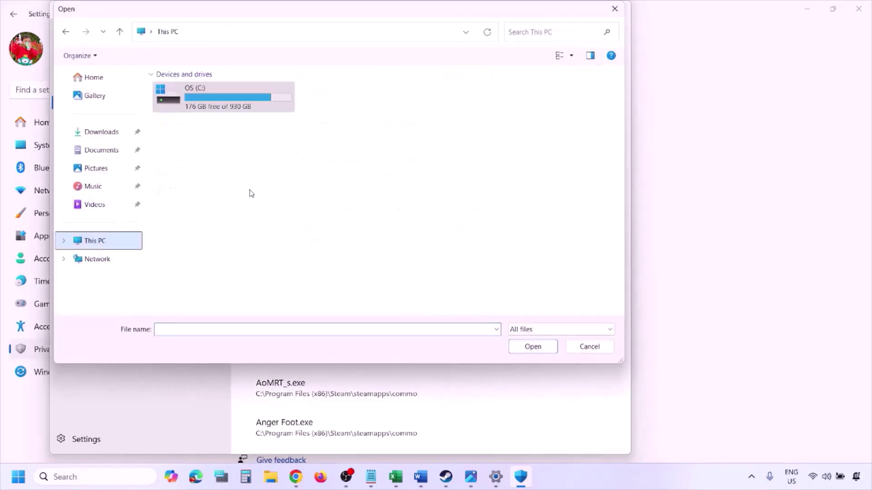
double_click(227, 104)
scroll(227, 104, down, 3)
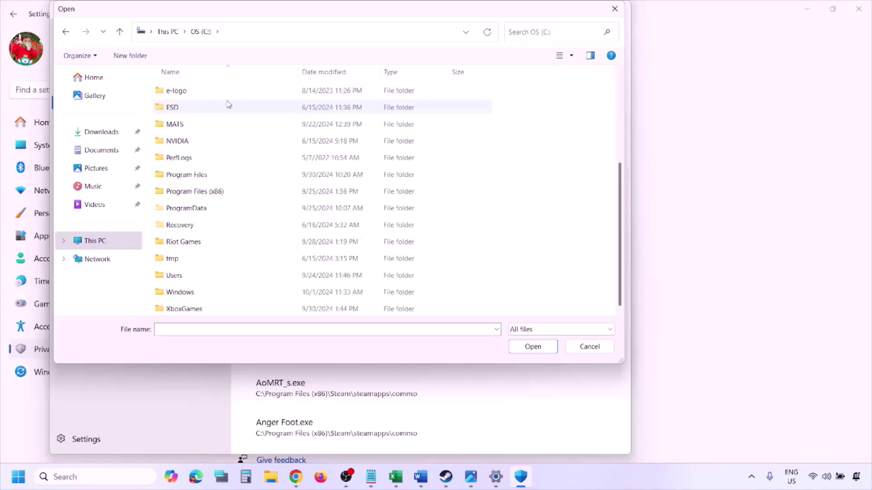
double_click(219, 191)
scroll(219, 190, down, 4)
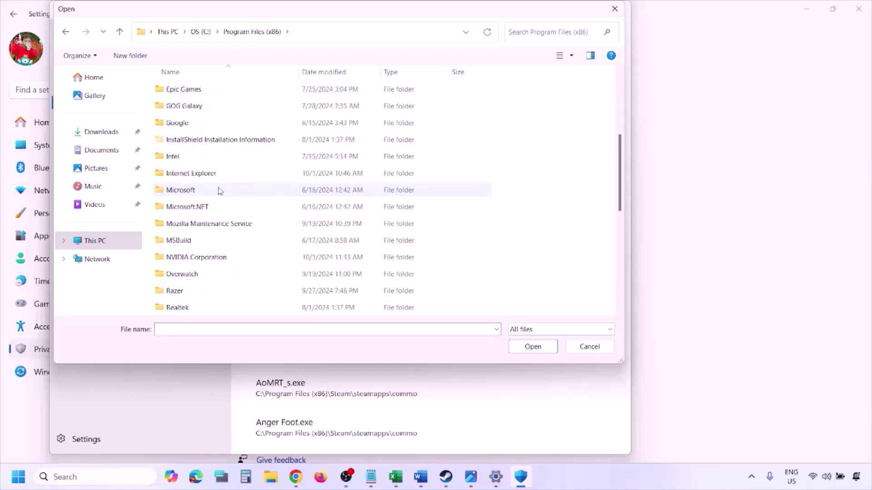
scroll(220, 190, down, 4)
double_click(192, 157)
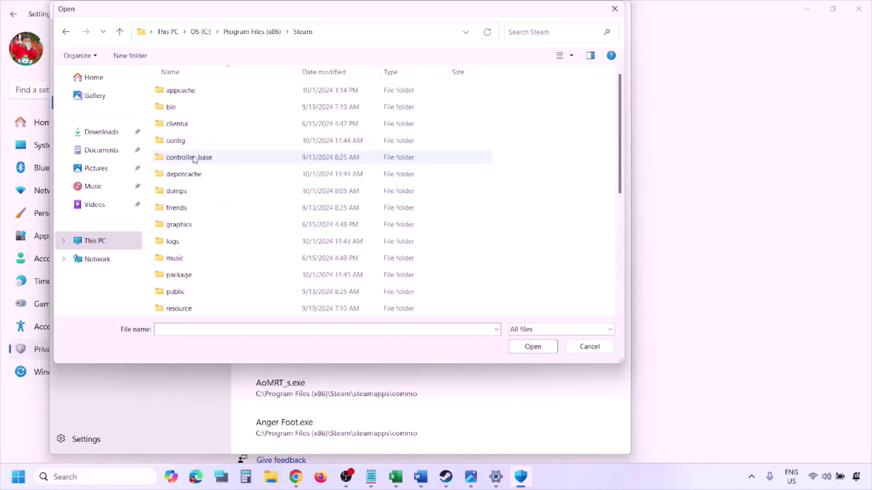
scroll(203, 199, down, 4)
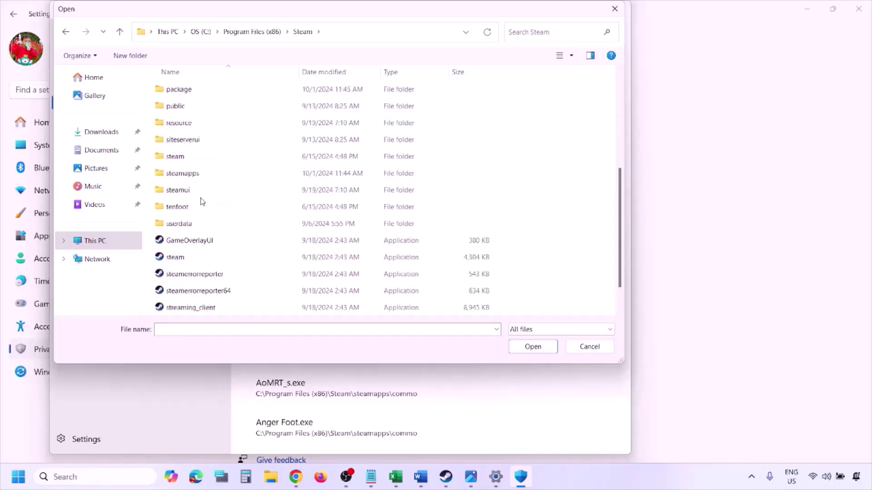
click(199, 175)
double_click(199, 177)
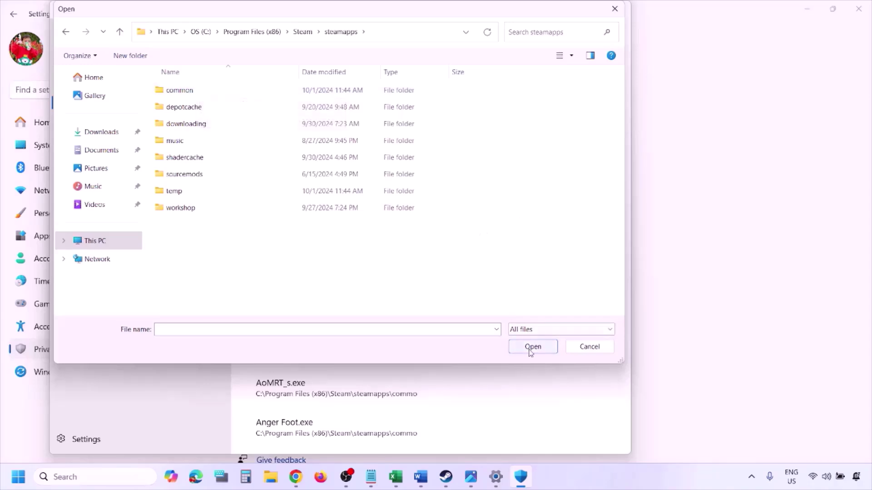
click(587, 351)
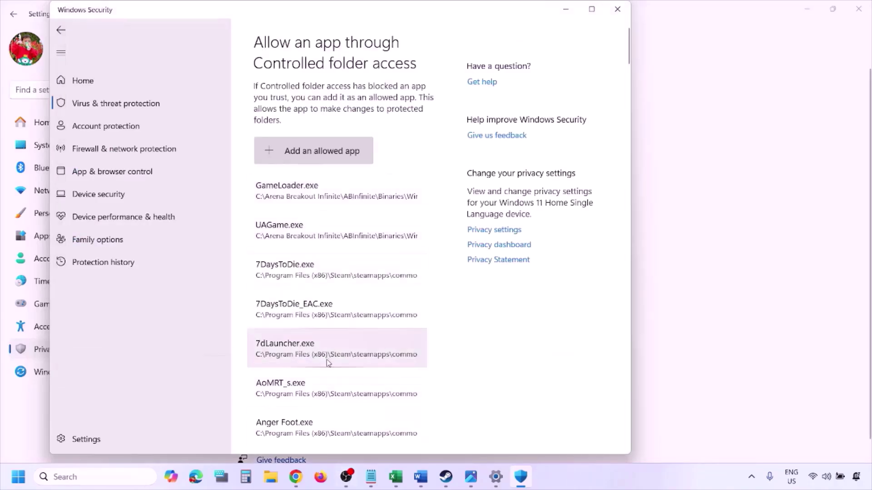
click(90, 477)
text(ontrol)
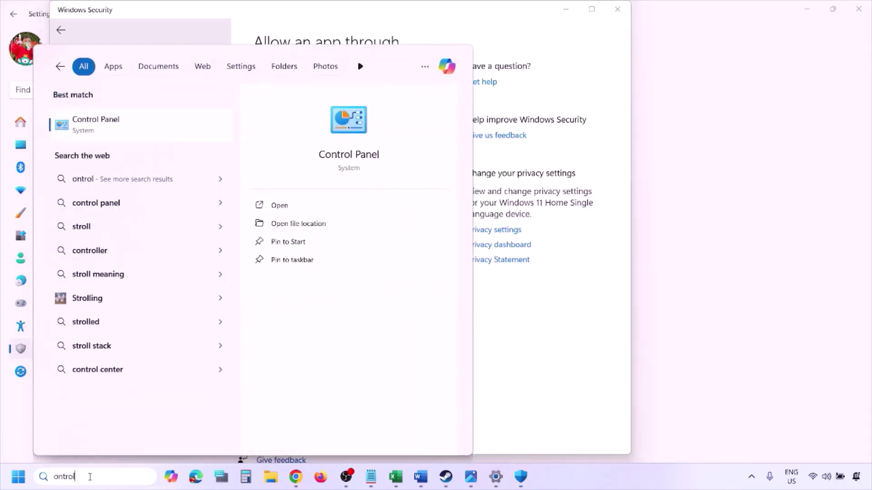
key(Return)
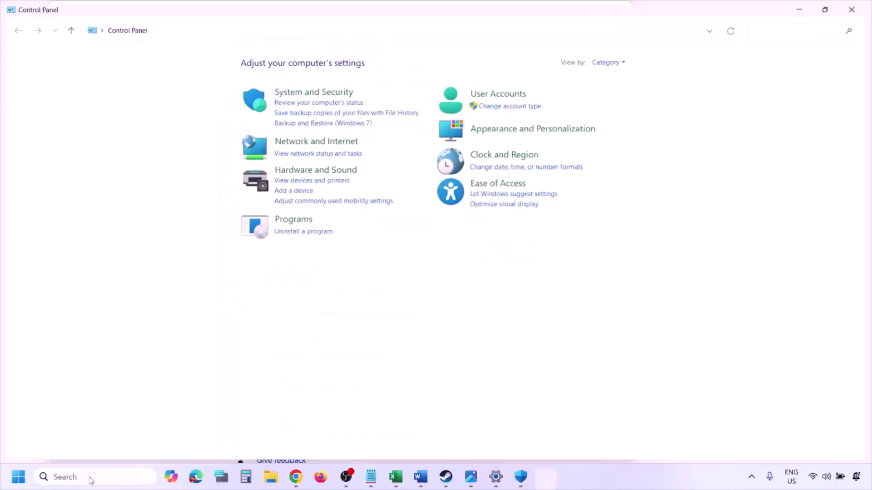
click(300, 92)
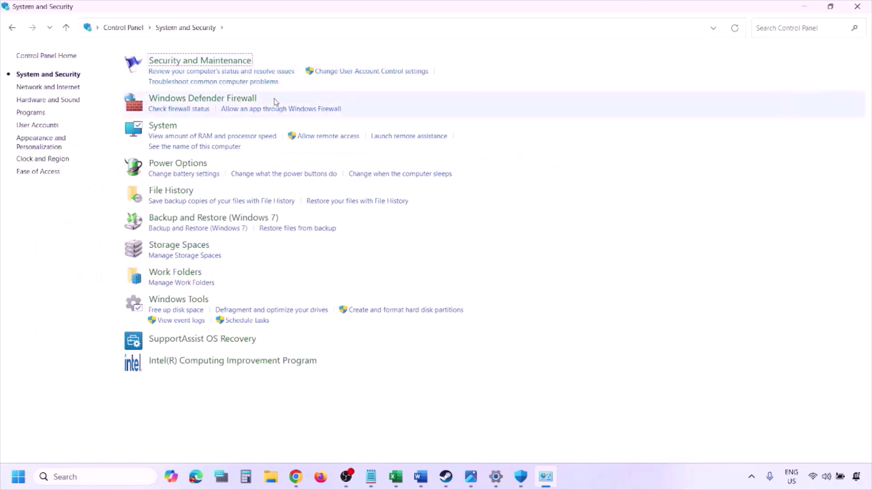
click(244, 98)
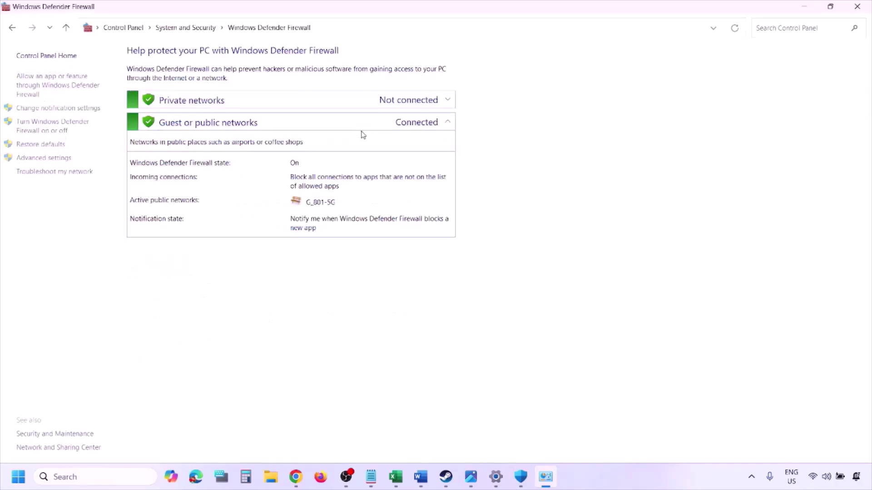
click(60, 84)
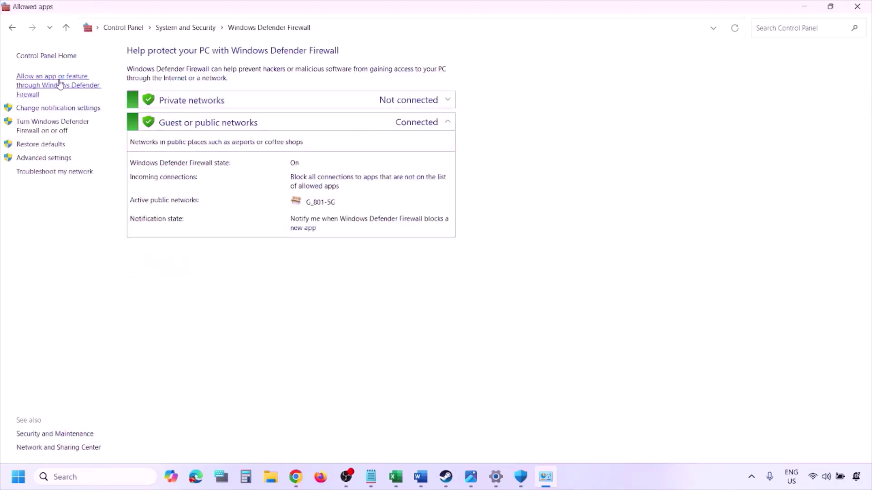
click(584, 85)
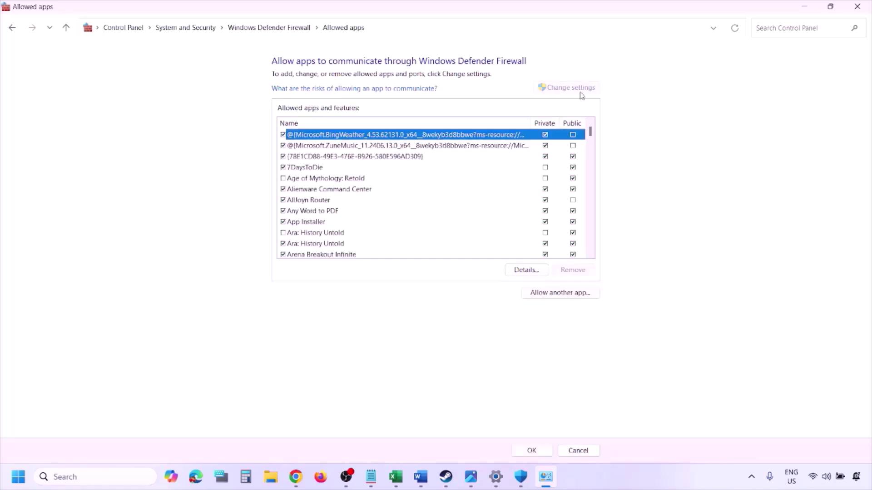
click(561, 295)
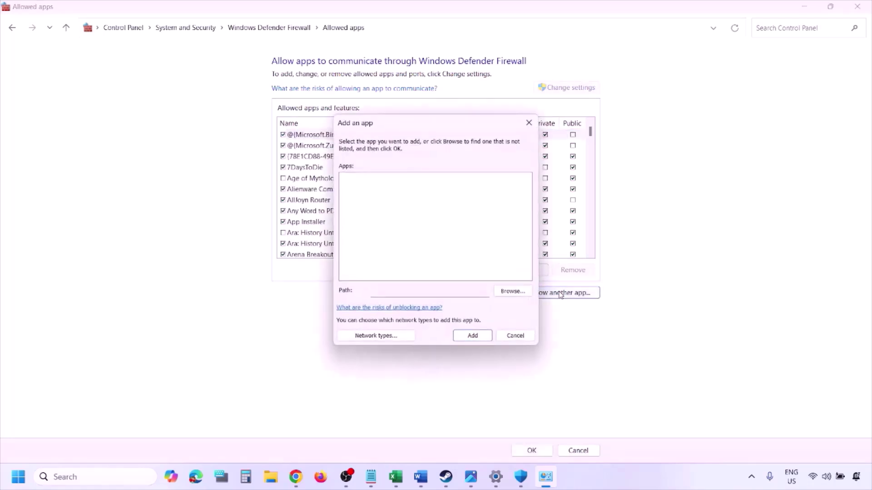
click(515, 292)
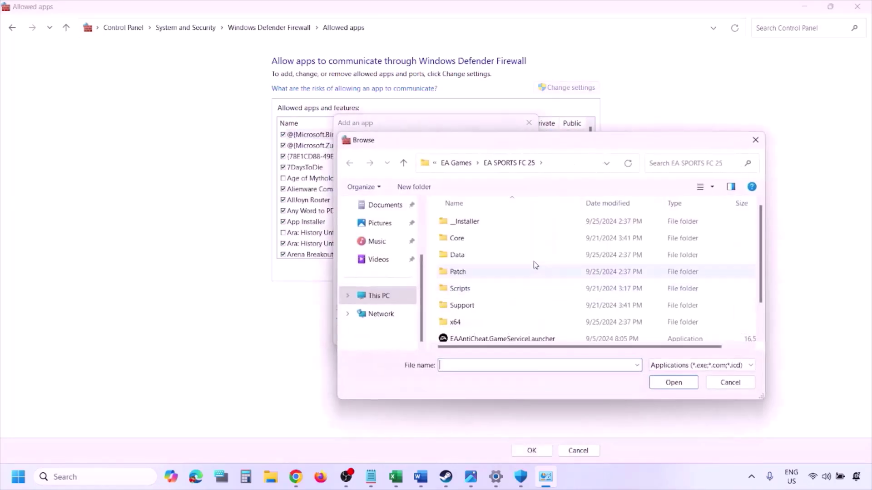
click(402, 298)
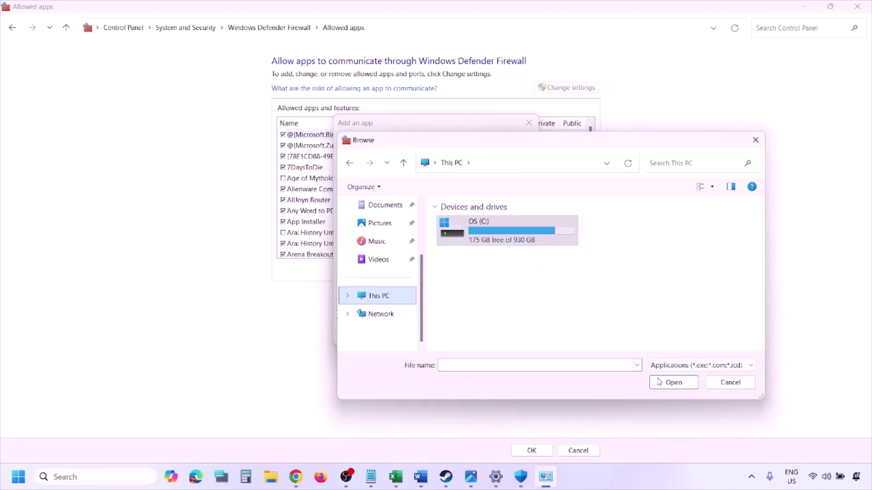
click(723, 385)
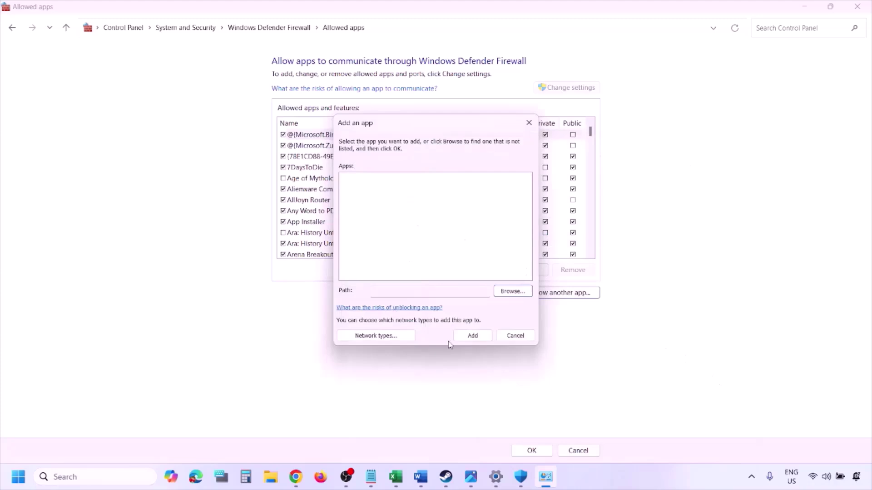
click(509, 337)
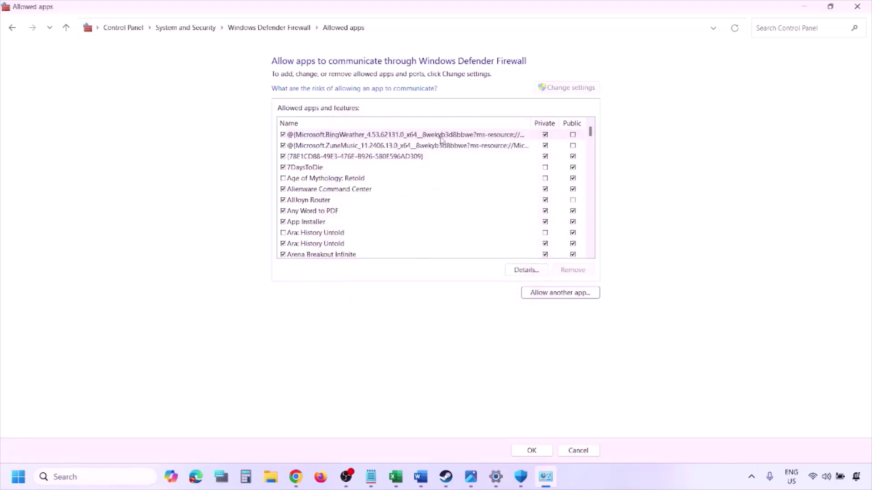
click(857, 7)
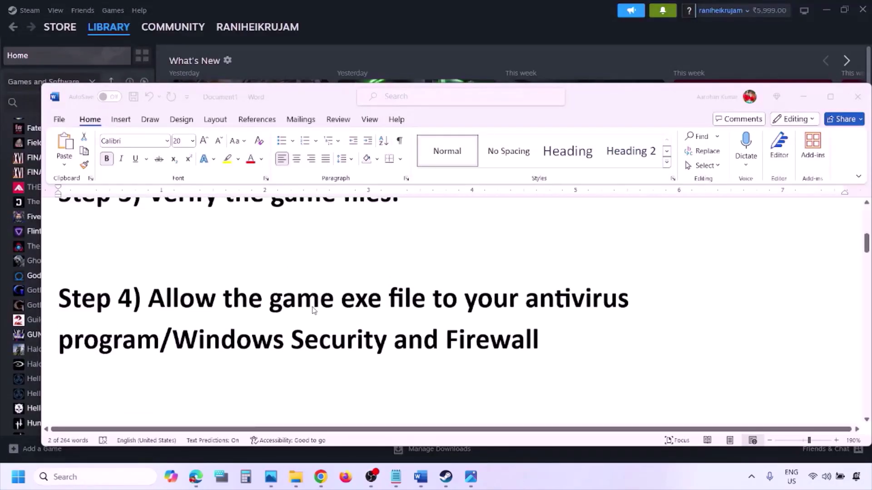
Scroll the Word notes to Step 5 and select the NVIDIA driver download link.
scroll(313, 309, down, 2)
scroll(284, 326, down, 2)
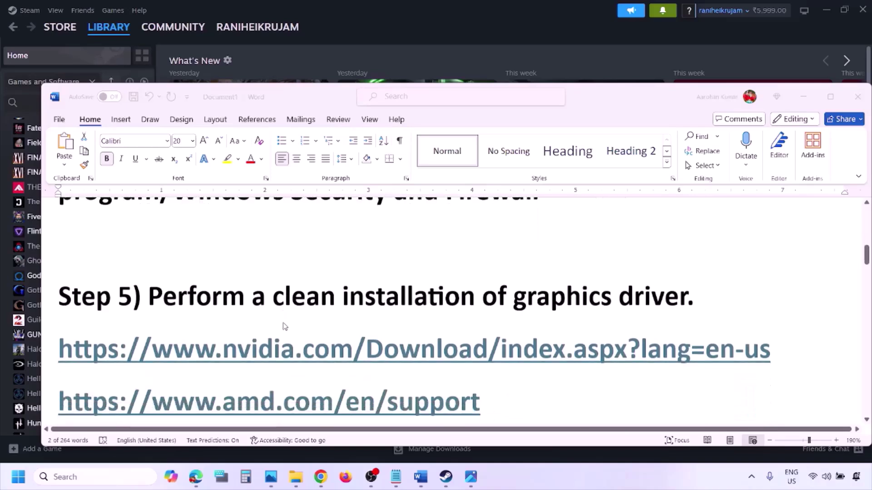
double_click(214, 295)
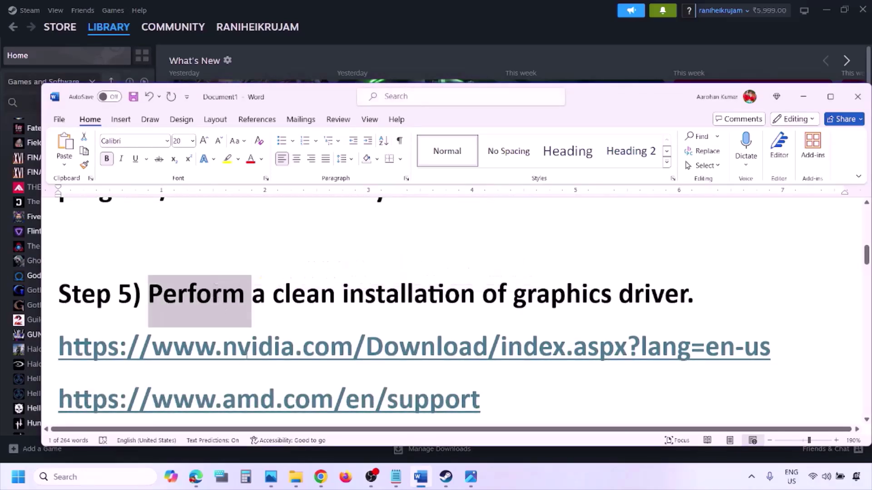
double_click(193, 354)
scroll(193, 355, down, 1)
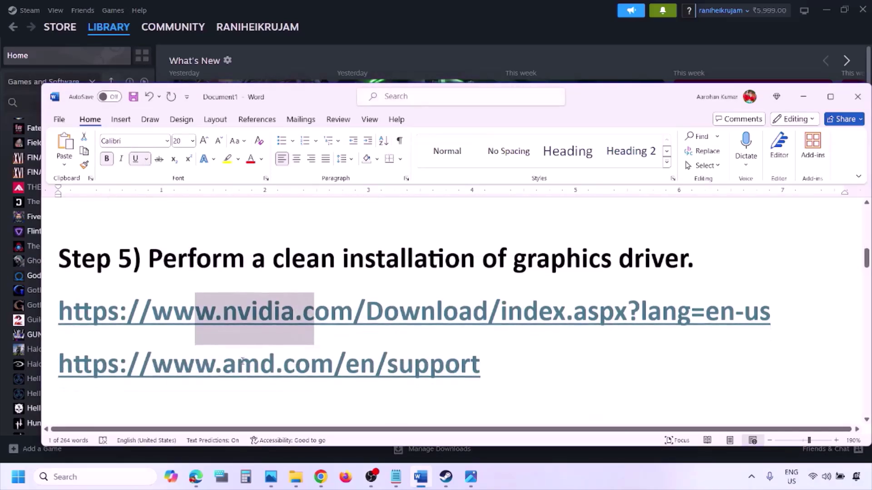
Submit NVIDIA's manual driver search for the RTX 3050 Laptop GPU on Windows 11.
click(573, 470)
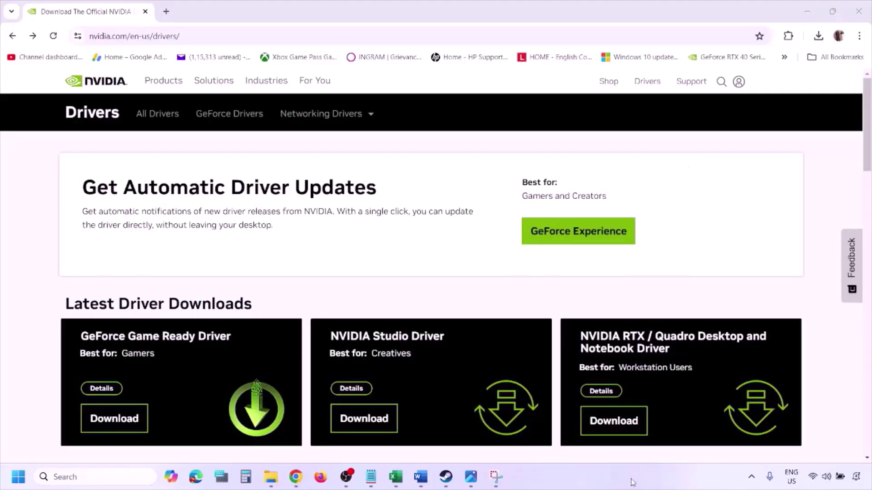
scroll(204, 277, down, 9)
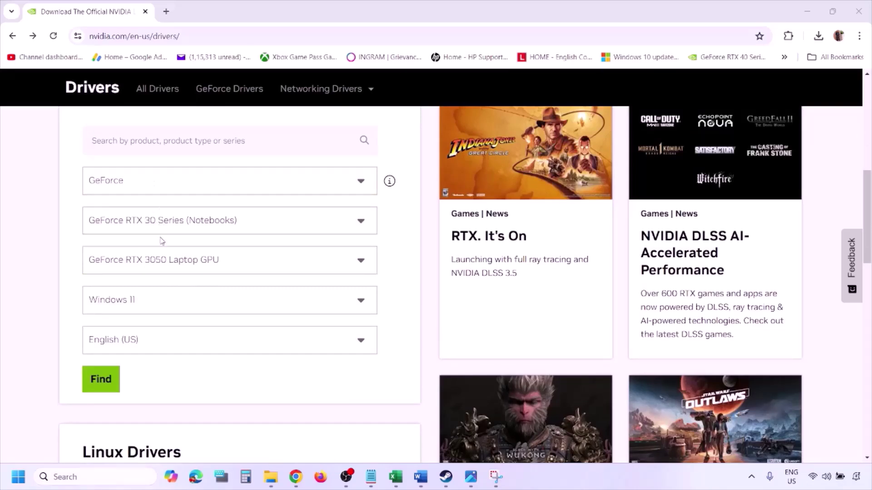
click(144, 303)
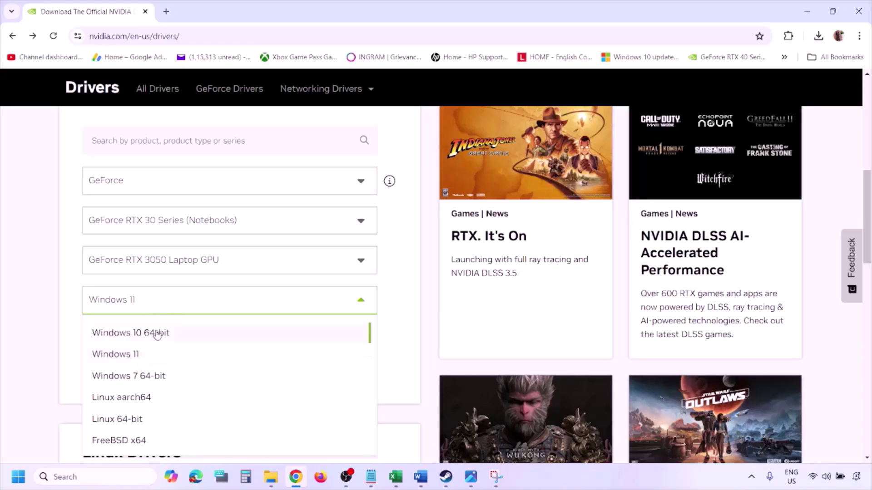
click(128, 359)
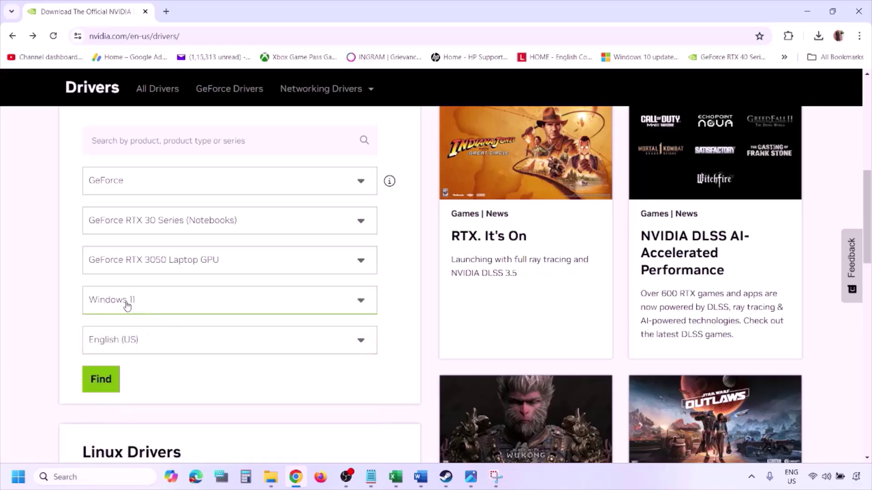
click(104, 381)
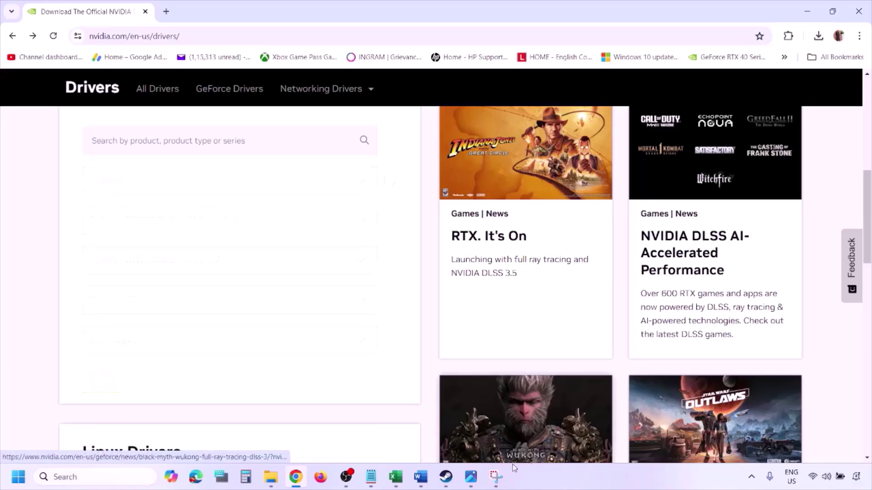
click(472, 480)
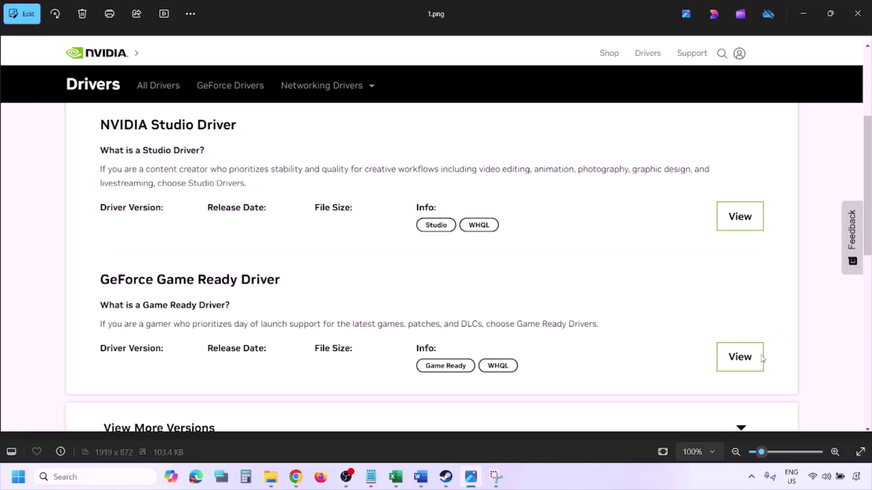
Step through the driver screenshots from Game Ready download to the custom installation options.
key(Right)
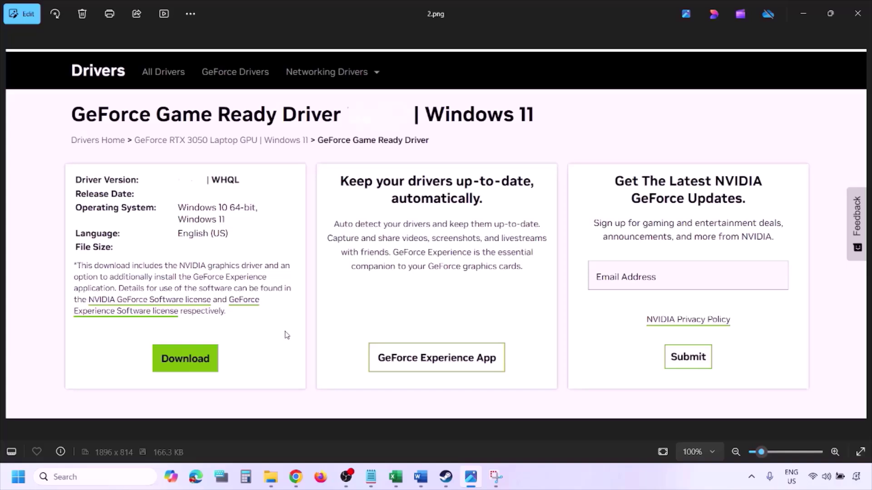
key(Right)
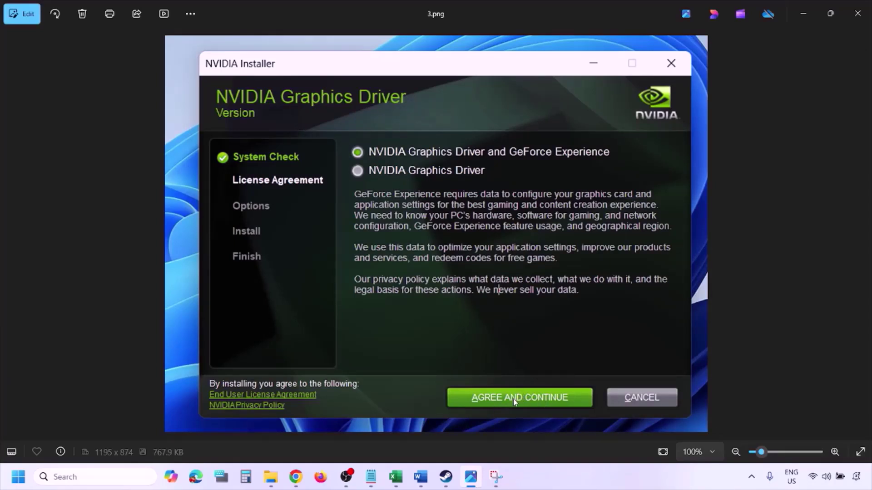
key(Right)
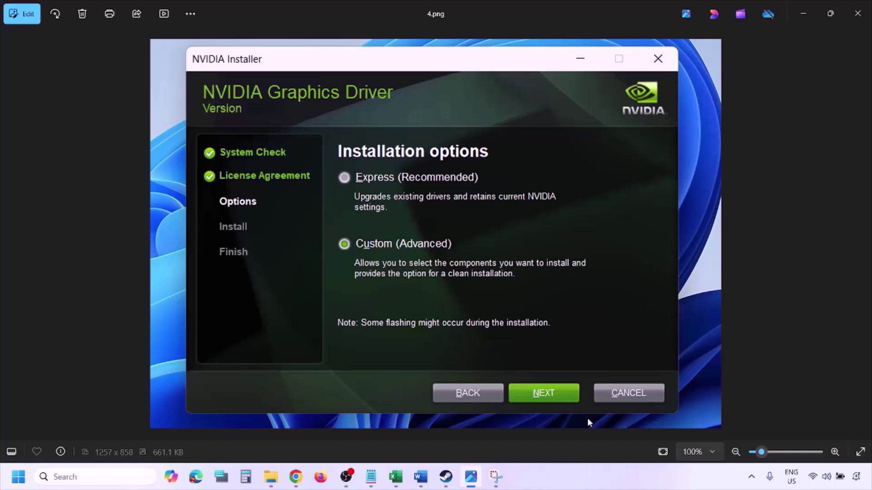
key(Right)
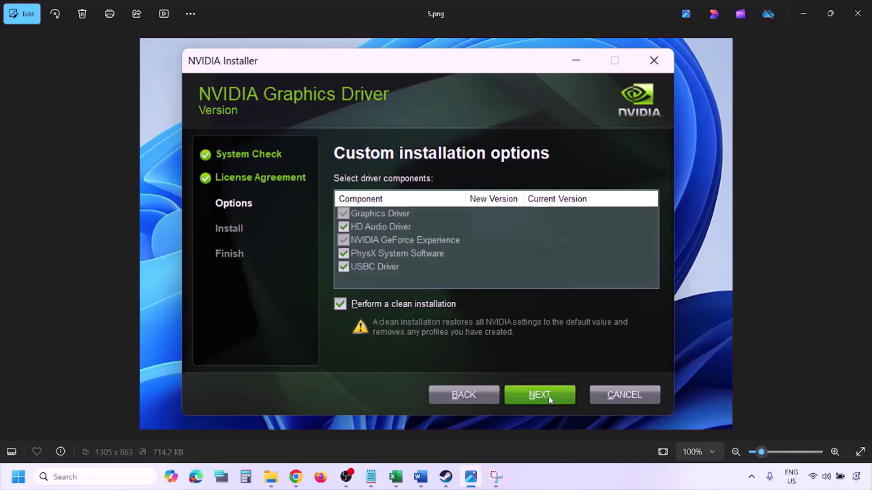
Show the Start menu's Restart option, then dismiss it without restarting.
click(18, 477)
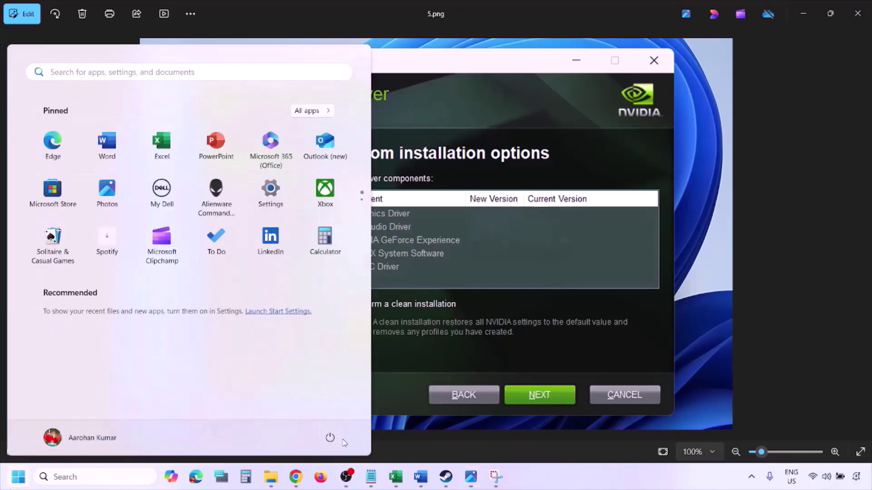
click(333, 441)
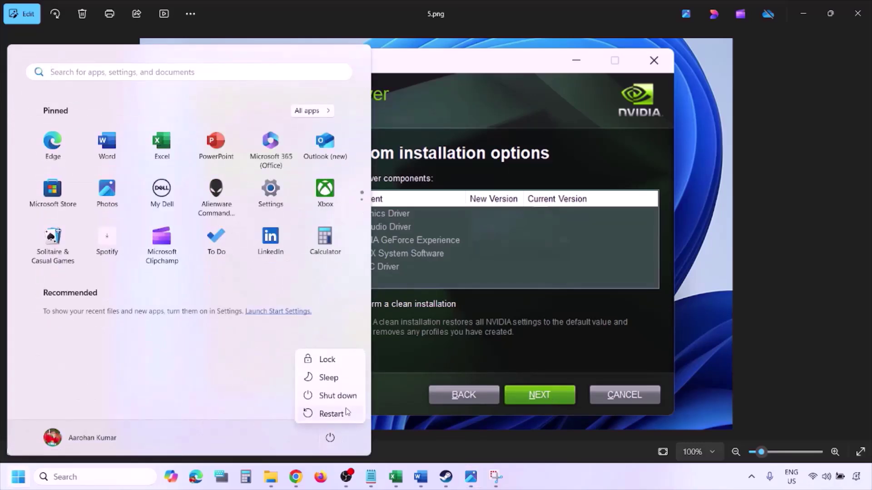
click(451, 428)
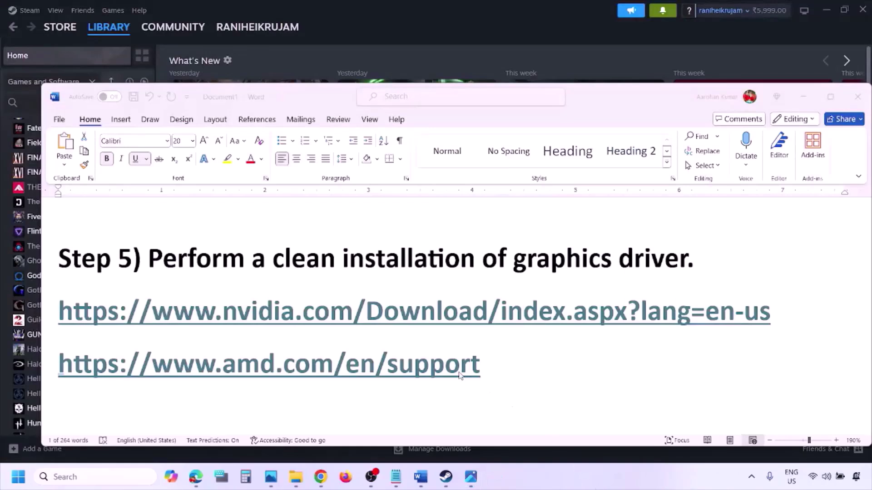
Delete the AMD support link line from Step 5 and scroll on to Step 6.
triple_click(496, 366)
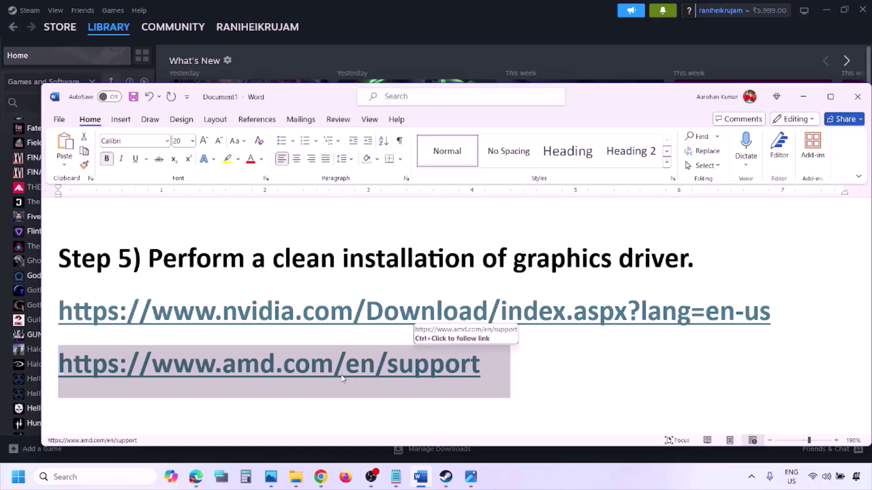
key(super)
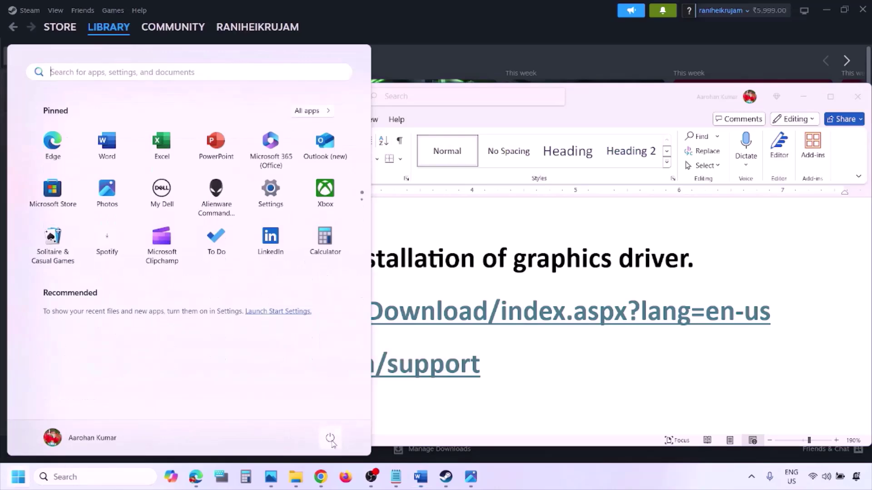
click(330, 438)
click(551, 480)
key(Delete)
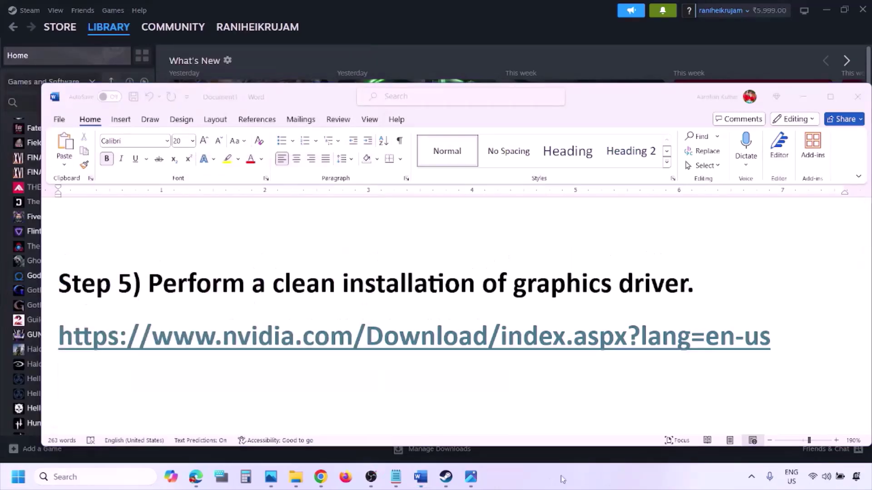
scroll(408, 311, down, 3)
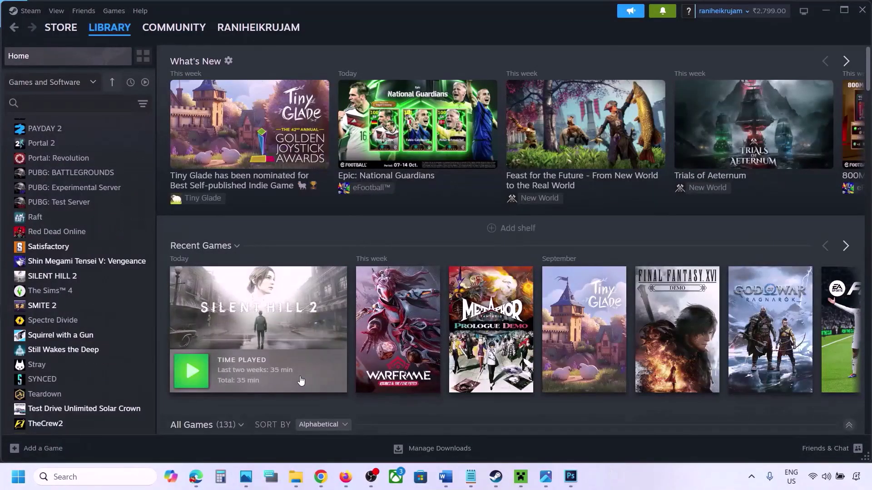
Open Graphics settings via a 'graphics' search, browsing for an app but cancelling.
click(68, 477)
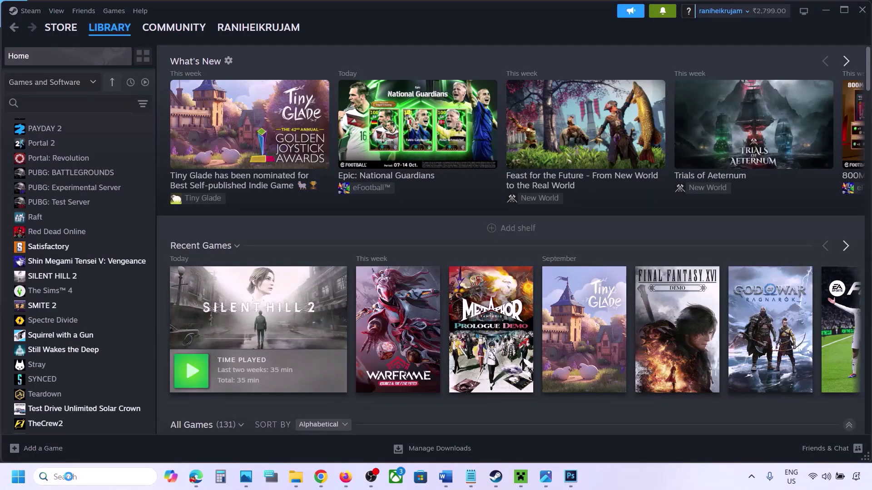
text(graphics)
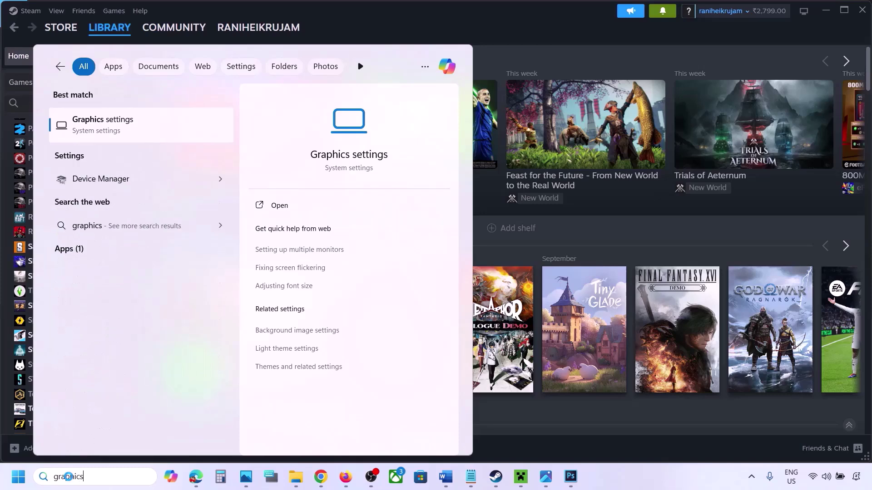
click(108, 130)
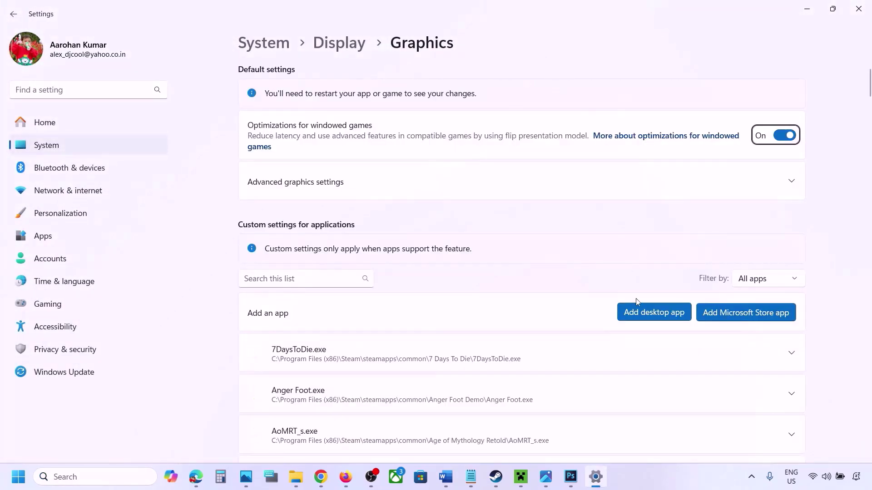
click(659, 316)
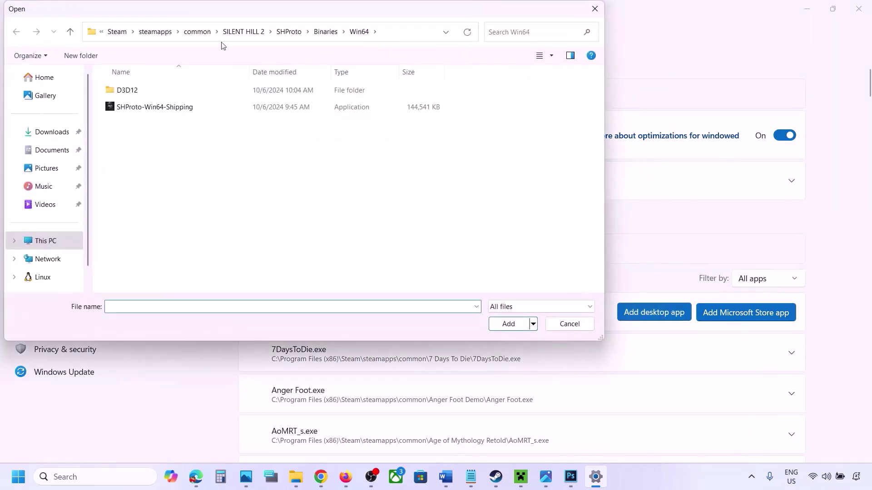
click(198, 31)
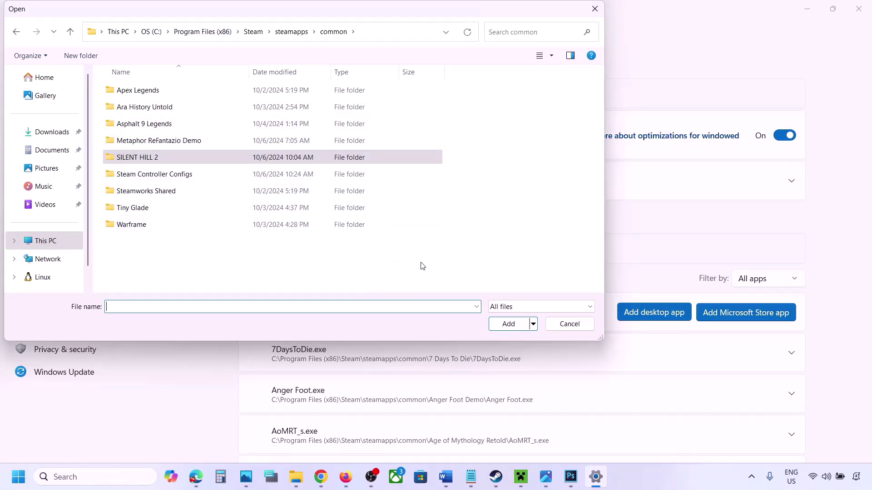
click(563, 324)
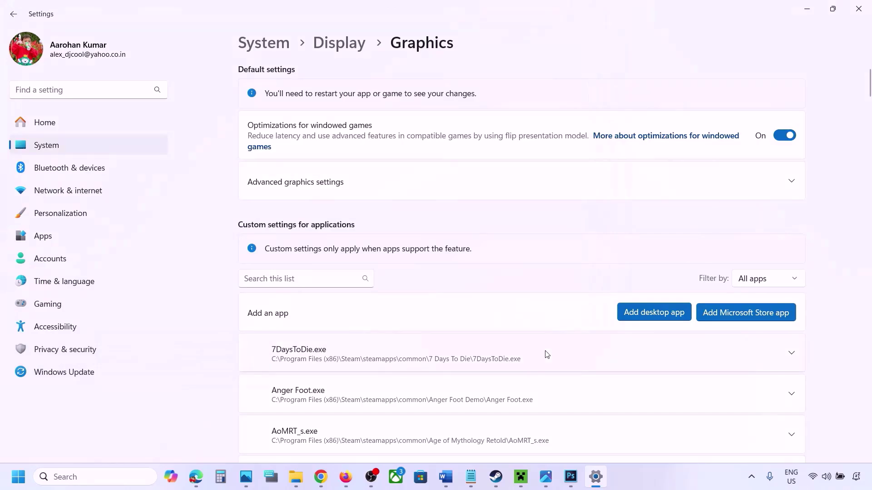
Set ChainedTogether-Win64-Shipping.exe's GPU preference to High Performance (NVIDIA GeForce RTX 3050 Laptop GPU).
scroll(547, 353, down, 2)
scroll(547, 354, down, 6)
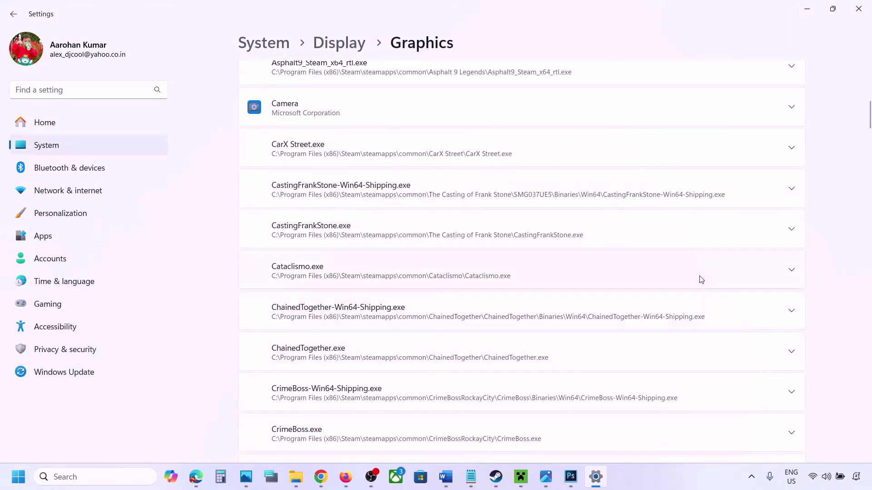
click(791, 313)
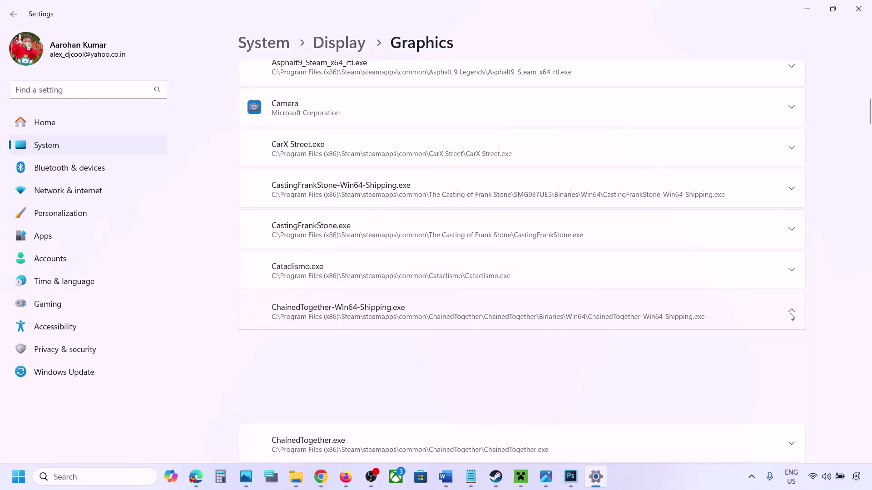
click(738, 348)
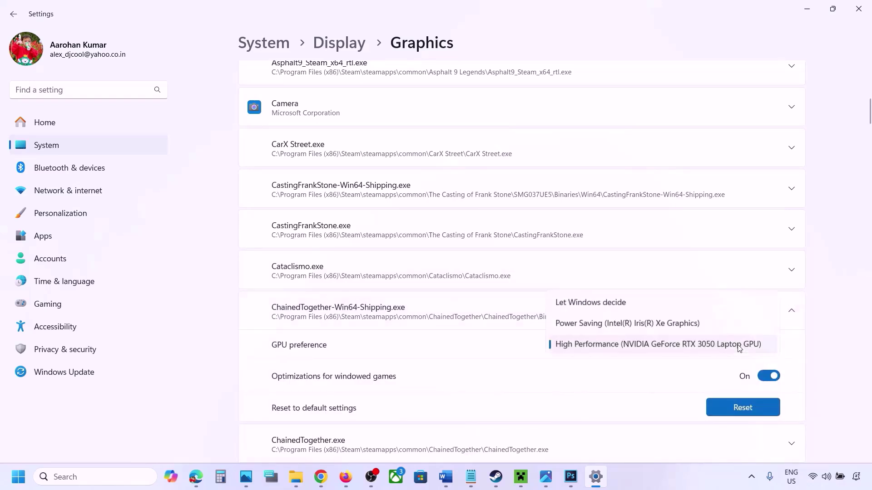
click(690, 345)
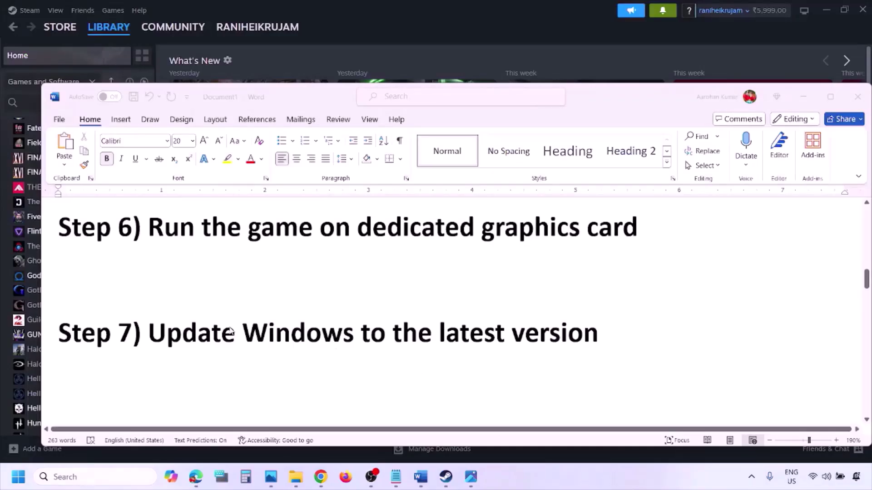
Highlight Step 7, run Check for updates in Windows Update, and show Start's power options.
click(193, 325)
drag(149, 333, 598, 334)
key(super+i)
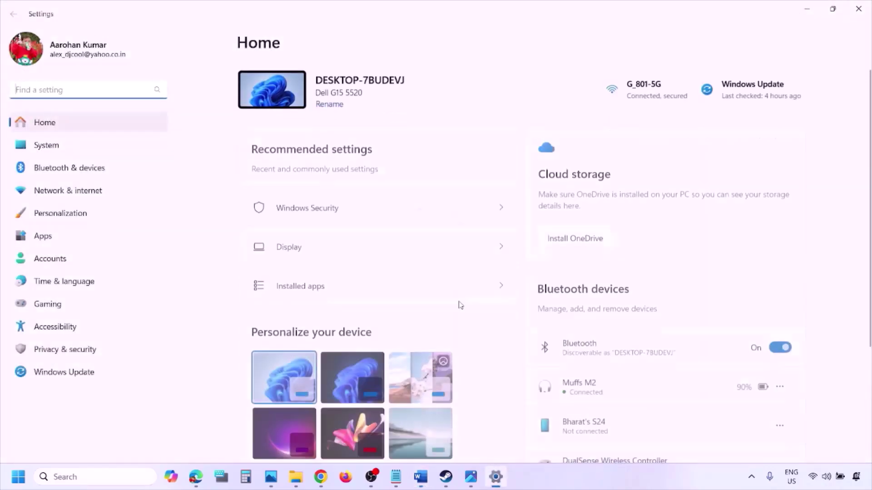
click(74, 375)
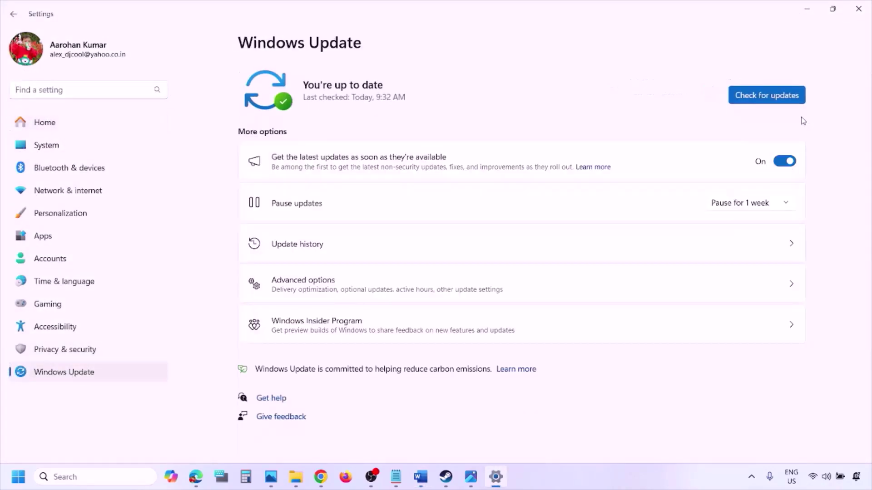
click(766, 96)
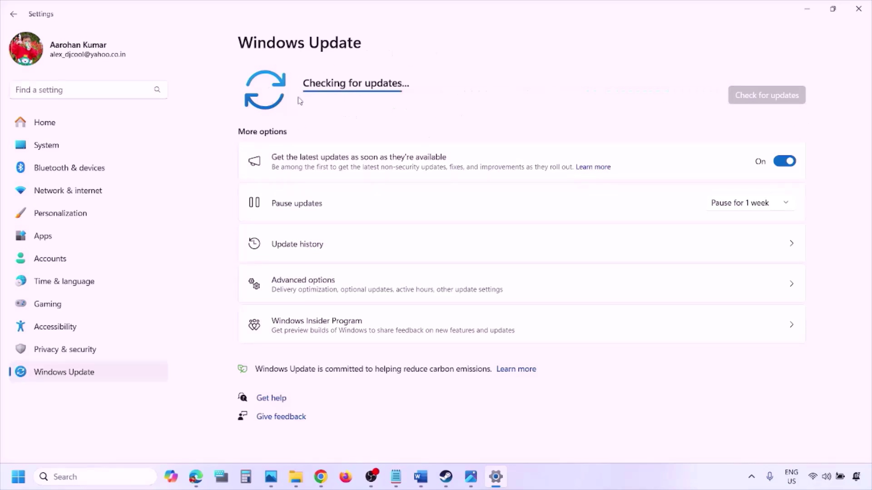
click(19, 477)
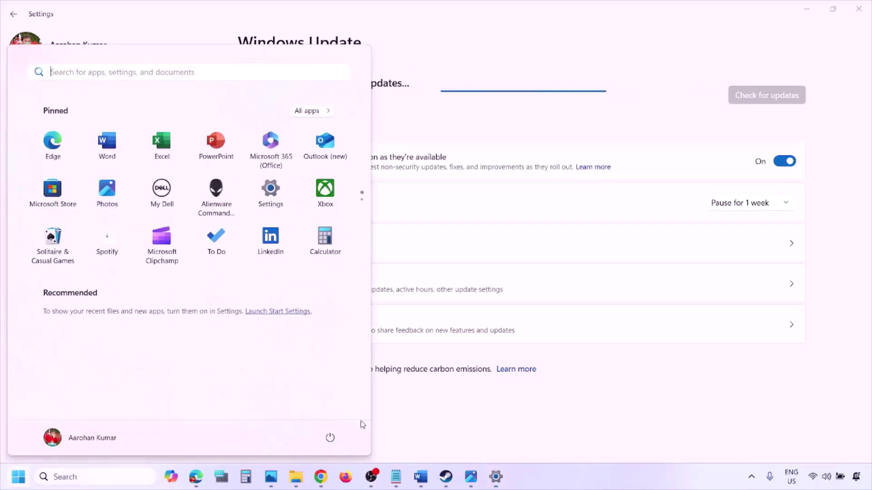
click(331, 437)
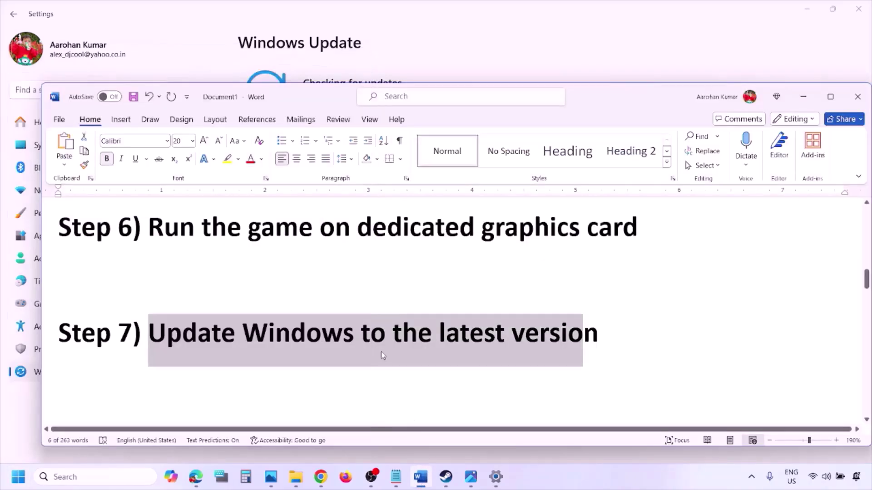
Load the Step 8 Visual C++ Redistributable link in a new Chrome window.
scroll(381, 355, down, 3)
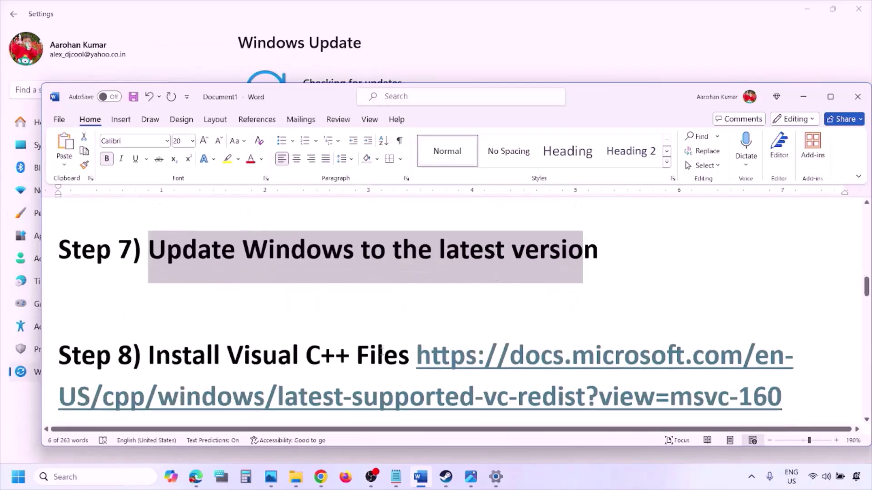
drag(796, 378, 479, 336)
key(ctrl+c)
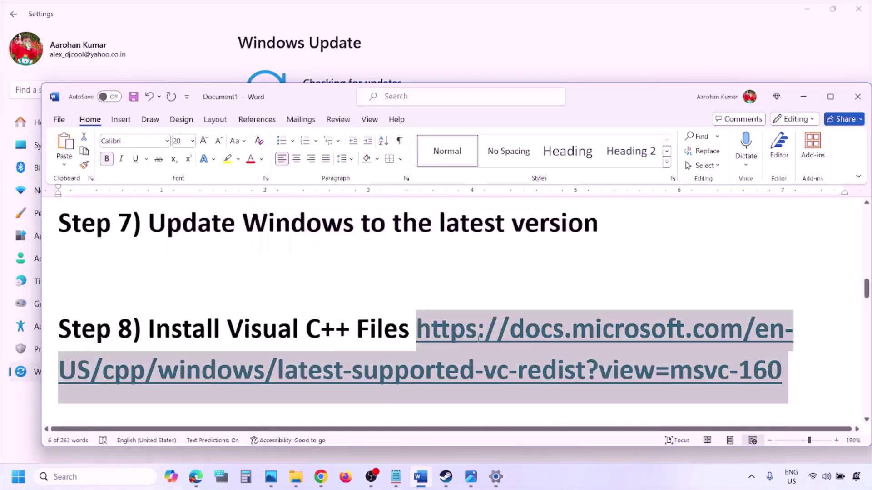
right_click(321, 477)
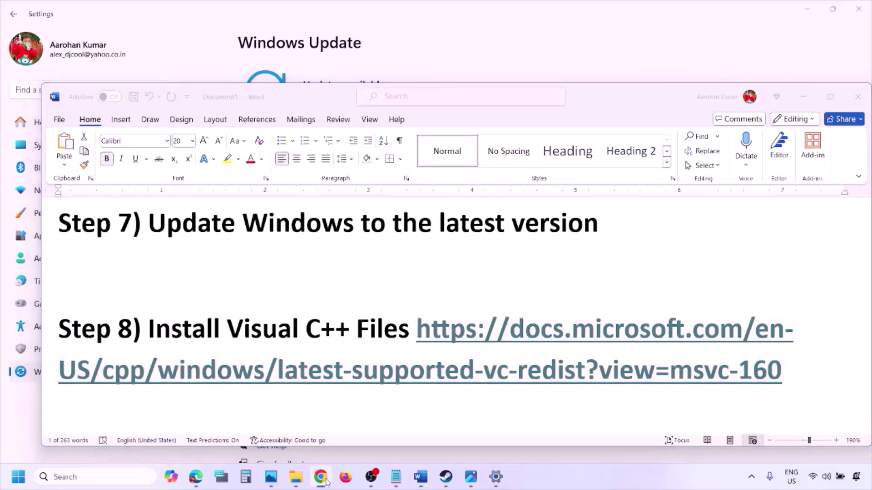
click(285, 370)
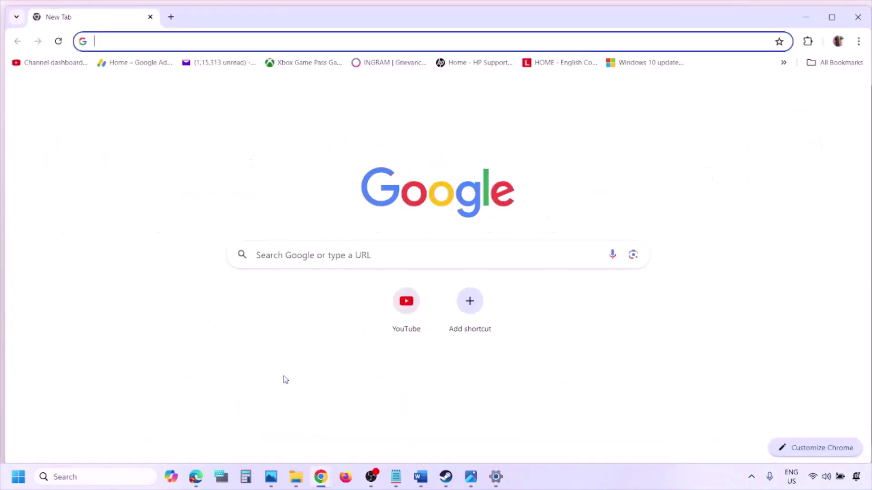
key(ctrl+v)
key(Return)
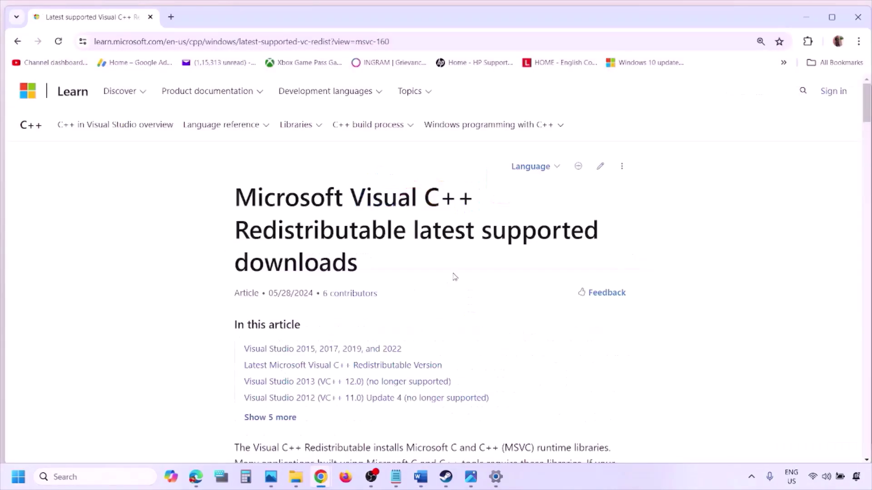
Zoom in and scroll to the download table, highlighting the X86 and X64 rows.
scroll(377, 254, down, 5)
key(ctrl+plus)
scroll(379, 264, down, 4)
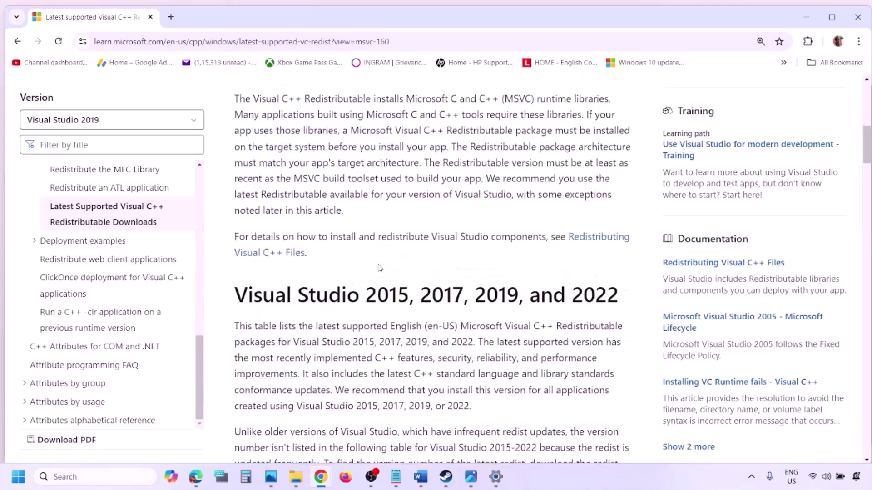
drag(281, 247, 584, 244)
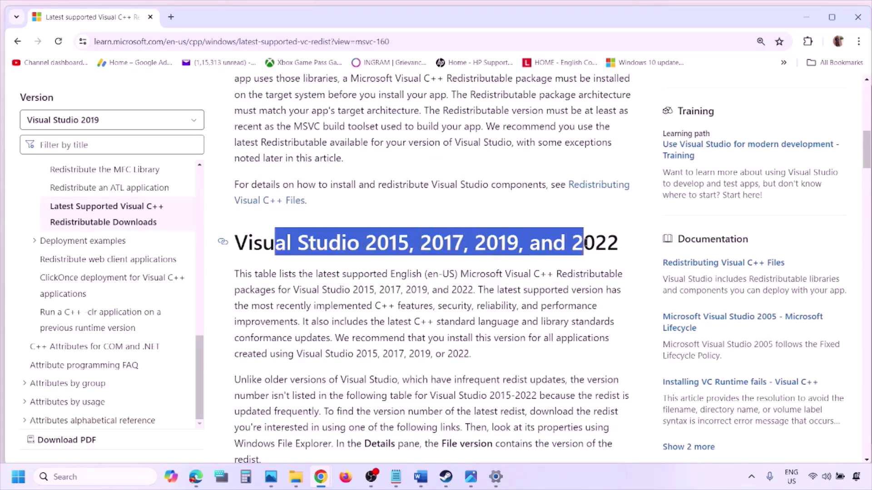
scroll(383, 323, down, 10)
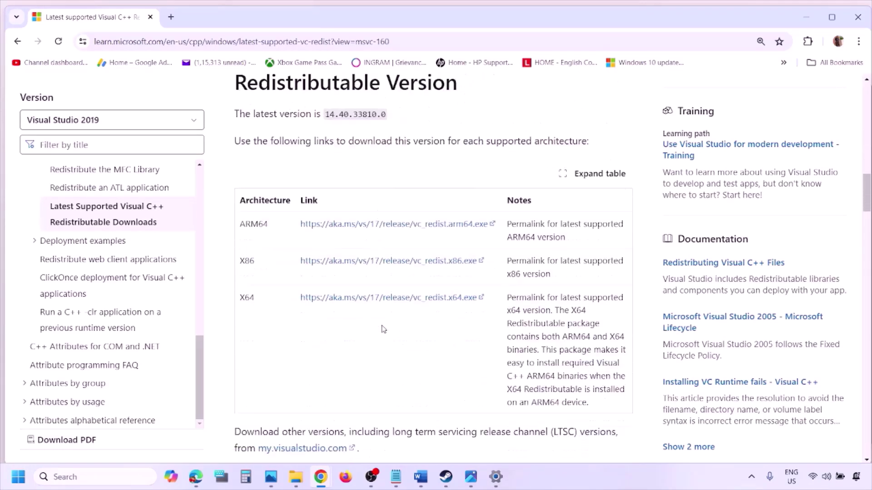
double_click(246, 263)
double_click(247, 297)
drag(242, 260, 429, 266)
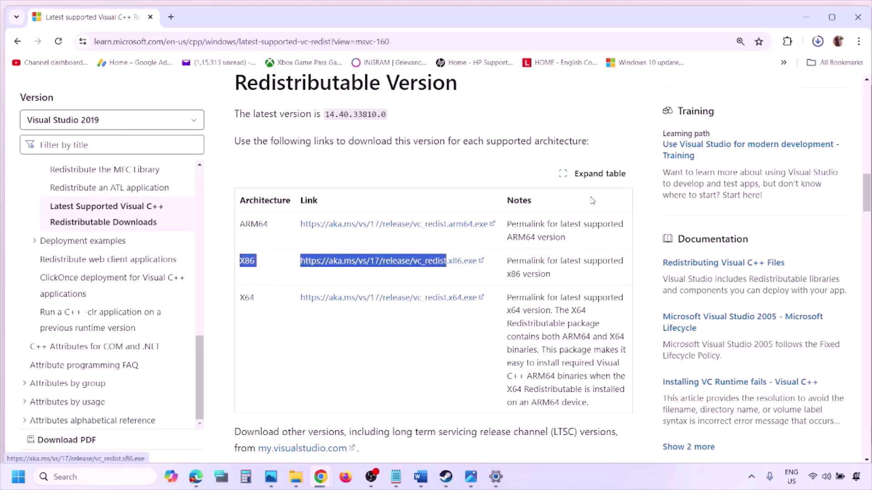
Run the downloaded VC_redist.x86.exe and VC_redist.x64.exe installers and choose Repair on each.
click(724, 68)
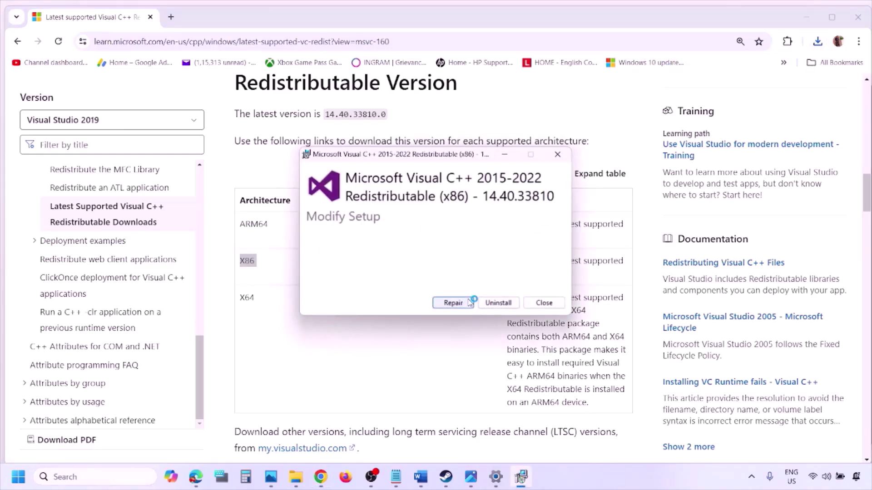
click(470, 303)
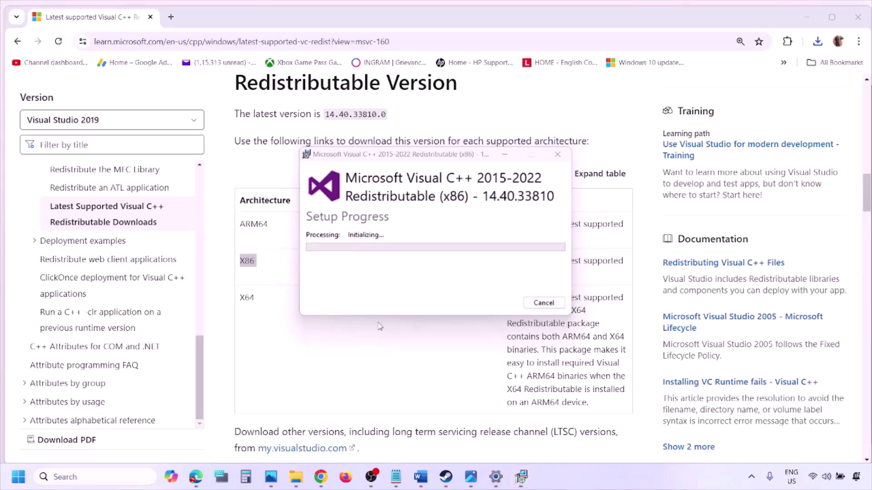
click(245, 298)
double_click(246, 297)
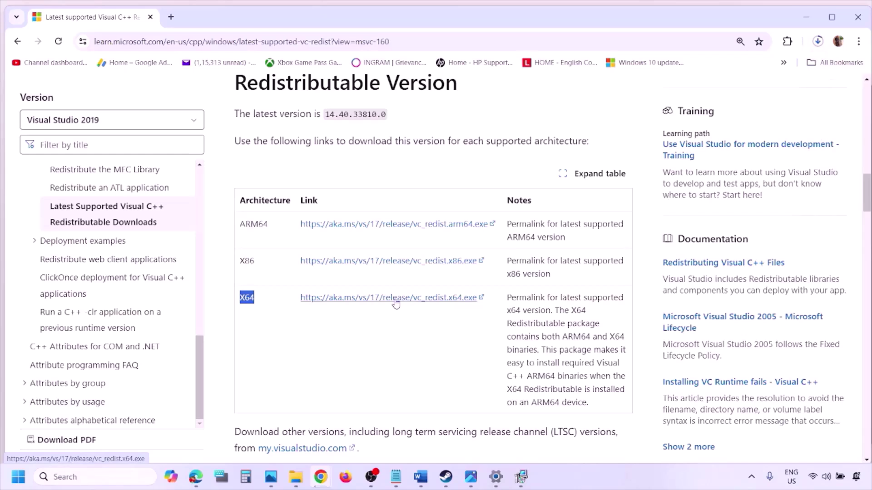
click(521, 479)
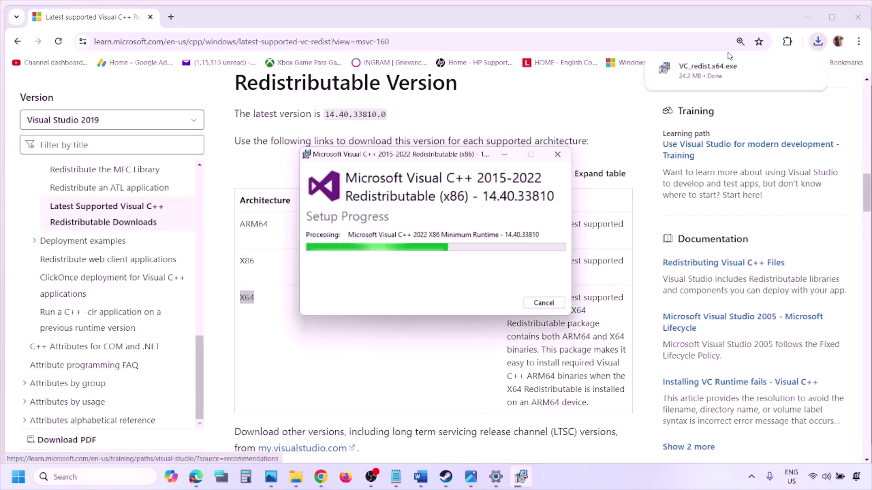
click(728, 77)
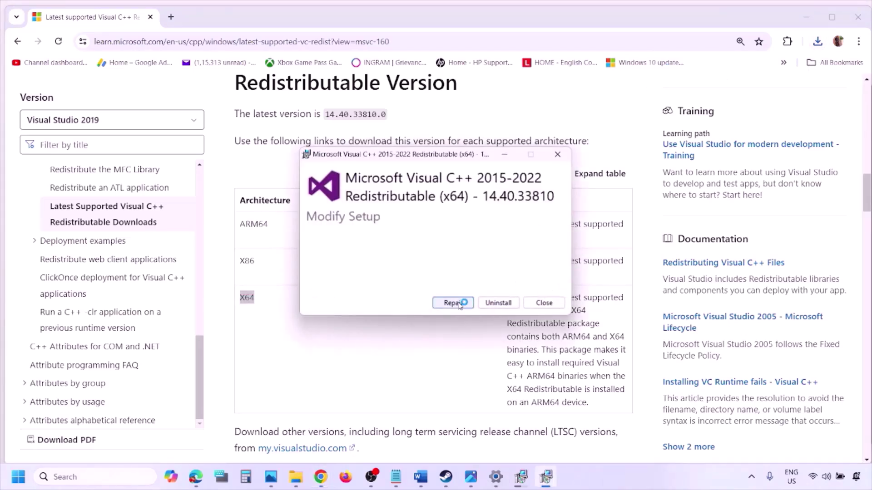
click(454, 303)
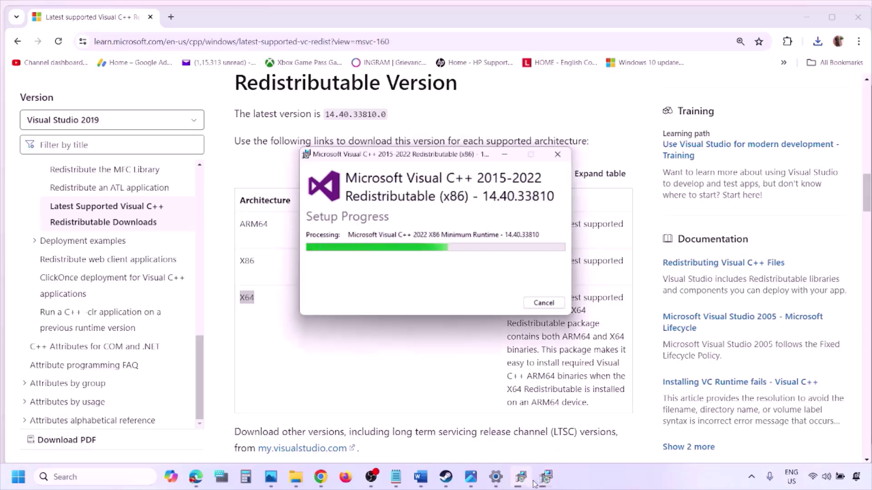
drag(479, 155, 276, 167)
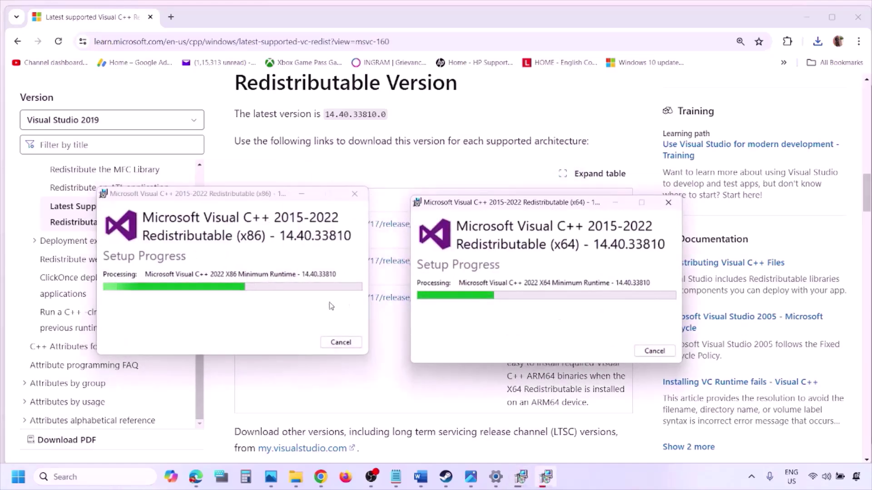
Show and dismiss the Start menu's power options, then bring the Word notes forward.
click(383, 393)
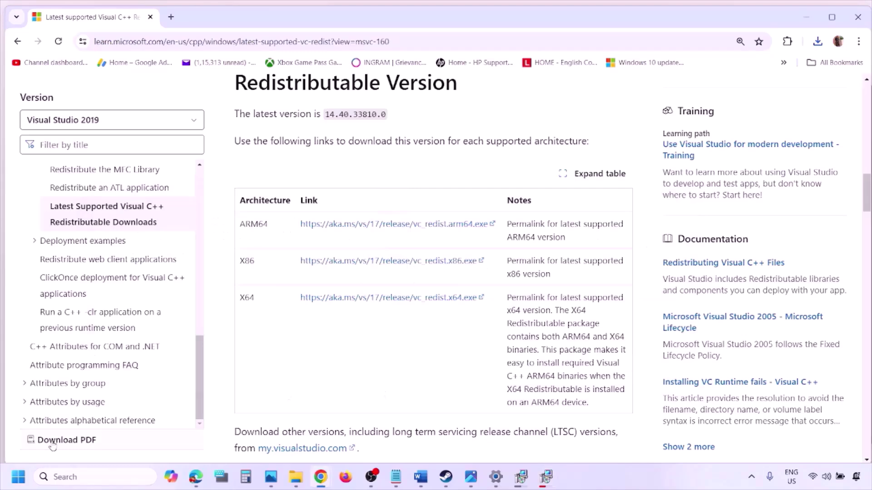
click(16, 482)
click(331, 437)
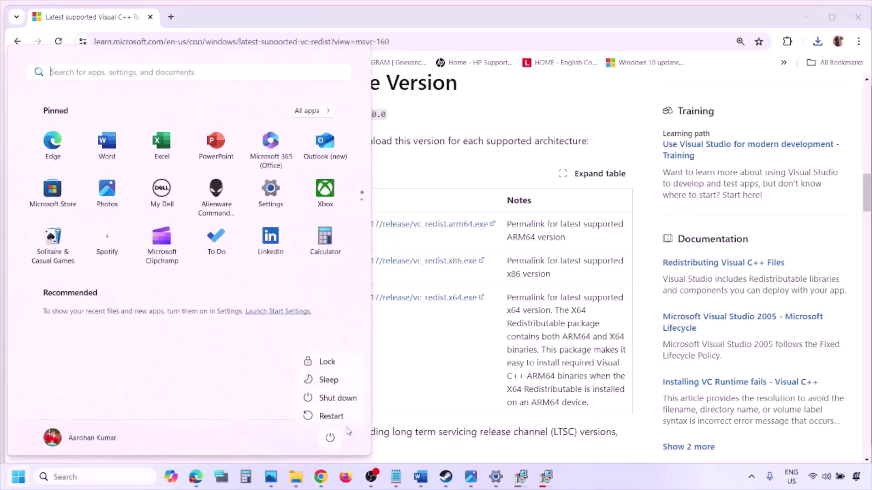
key(Escape)
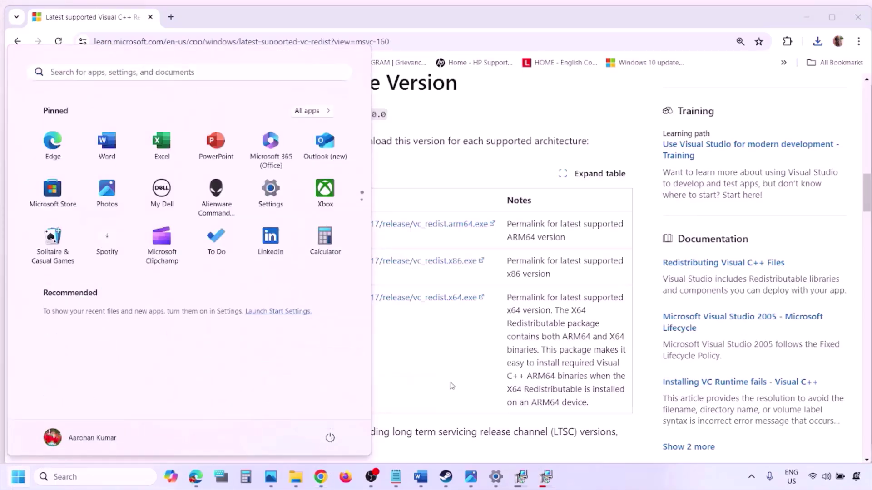
key(Escape)
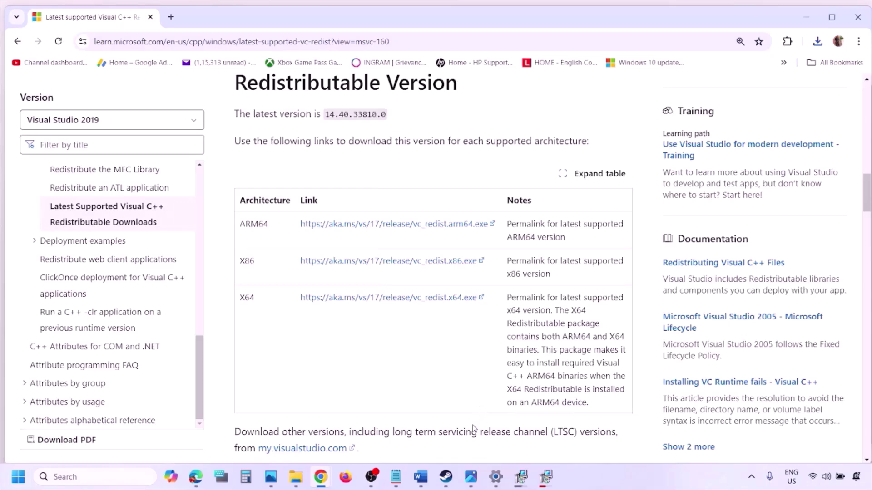
click(420, 477)
Maximize Word and highlight the Step 9 advice to unplug external devices.
scroll(374, 308, down, 2)
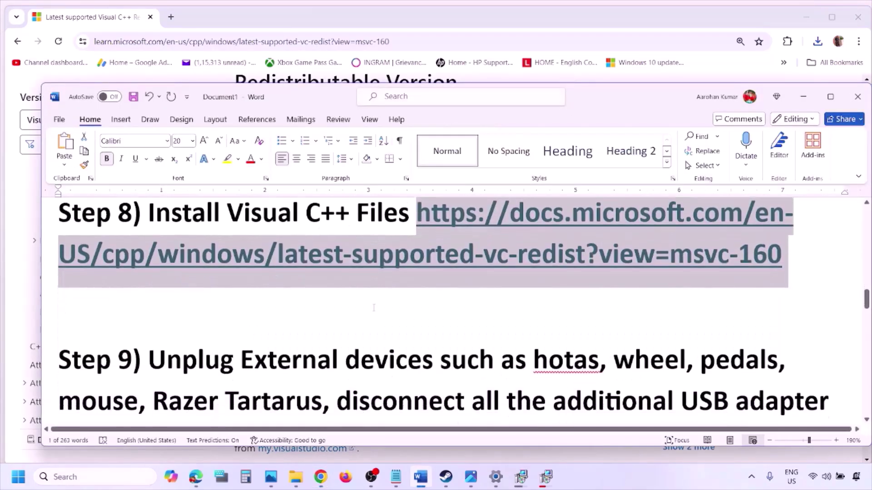
scroll(373, 308, down, 3)
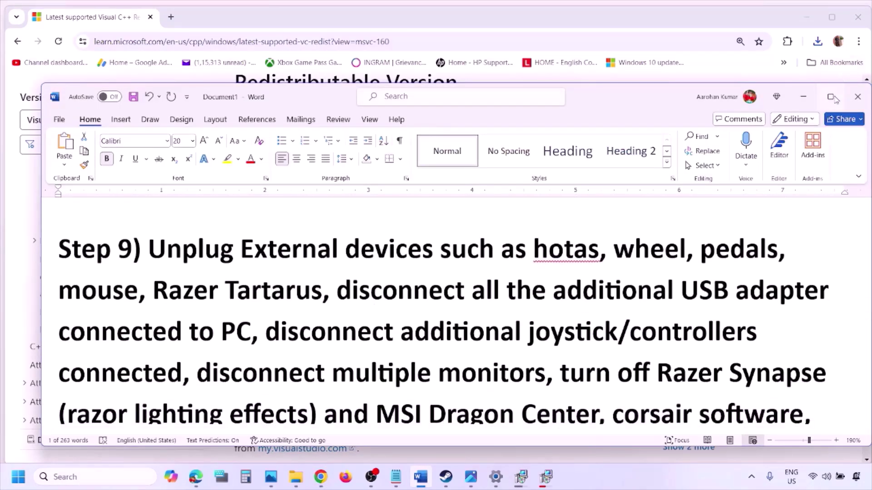
click(832, 97)
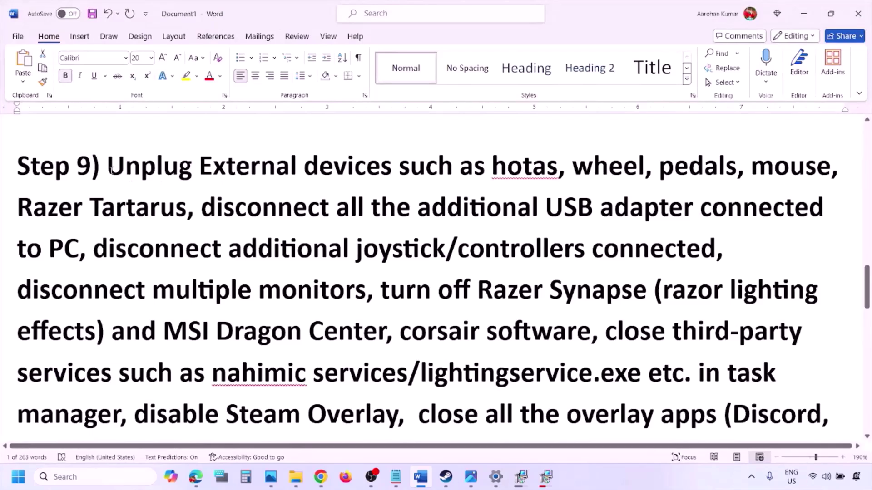
drag(182, 153, 700, 213)
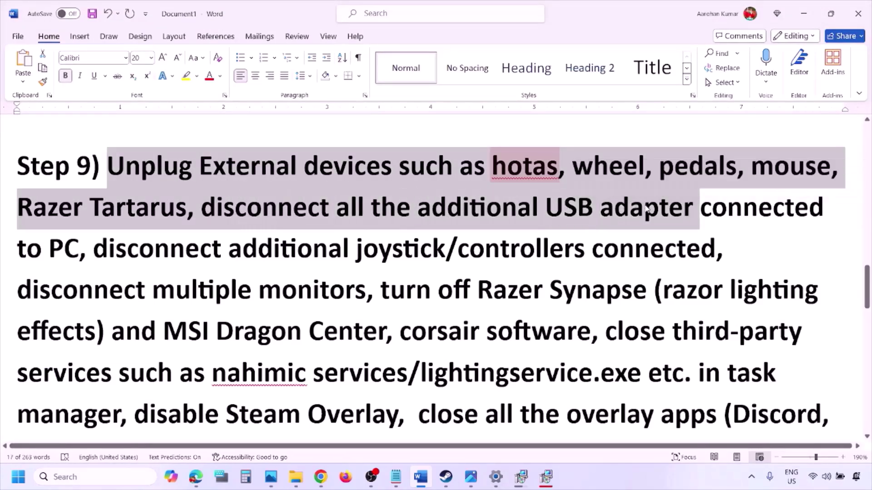
click(646, 205)
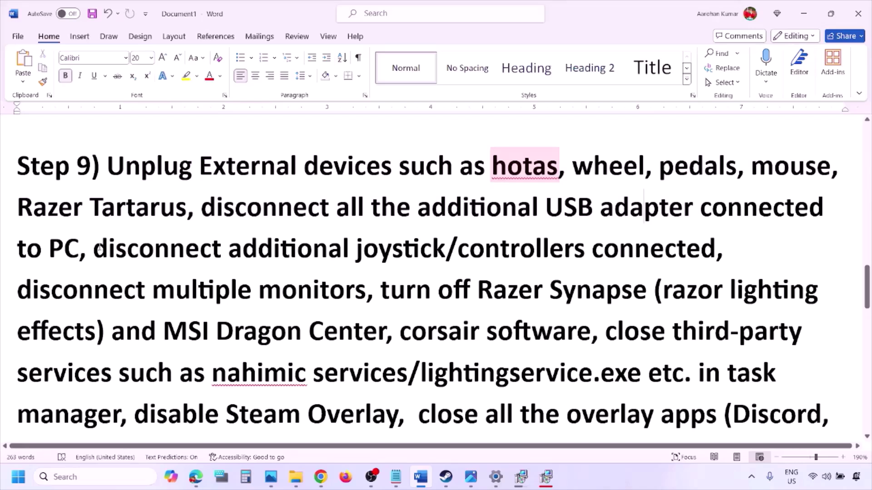
Highlight the joystick/controllers, multiple monitors, Razer Synapse and disable Steam Overlay tips.
drag(99, 248, 586, 255)
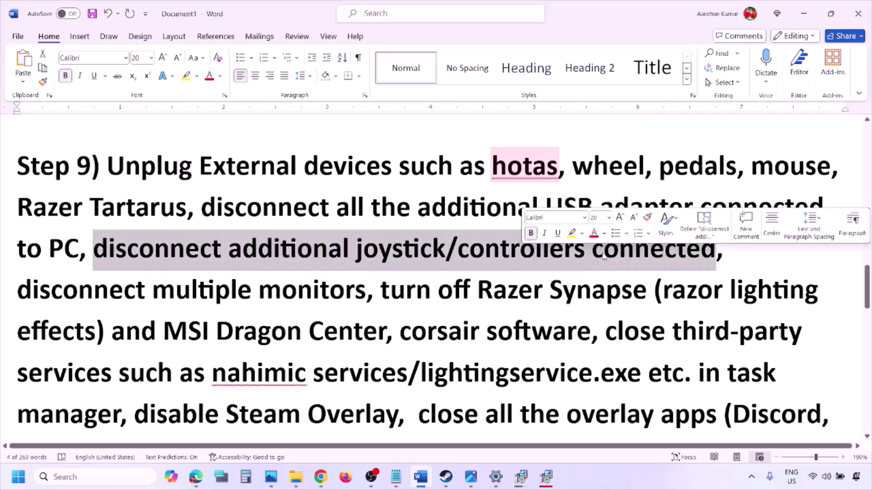
click(577, 277)
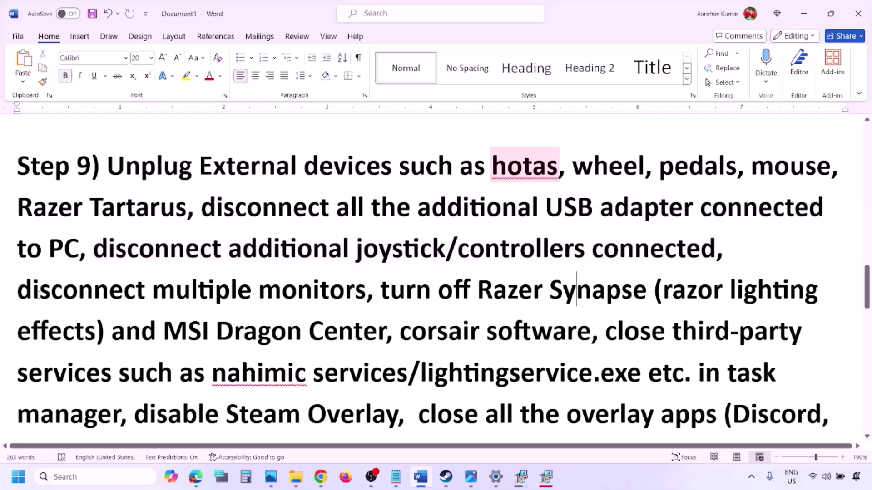
drag(30, 292, 304, 292)
scroll(377, 244, down, 1)
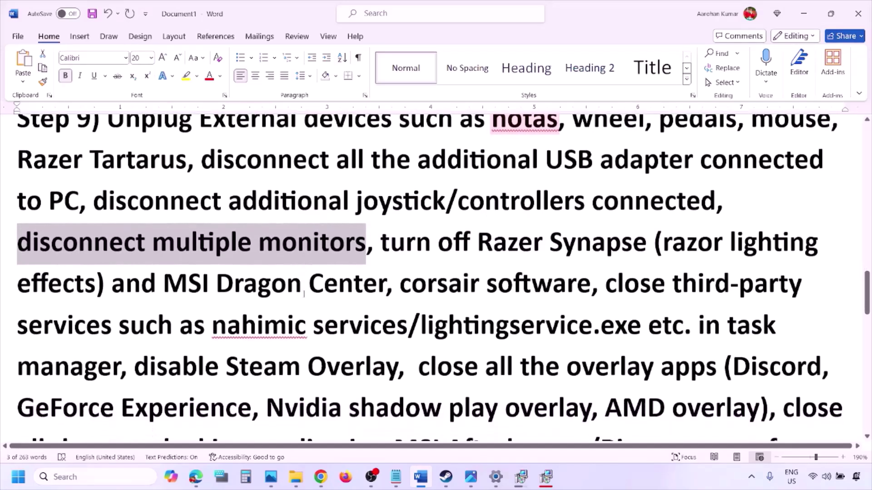
drag(384, 238, 120, 363)
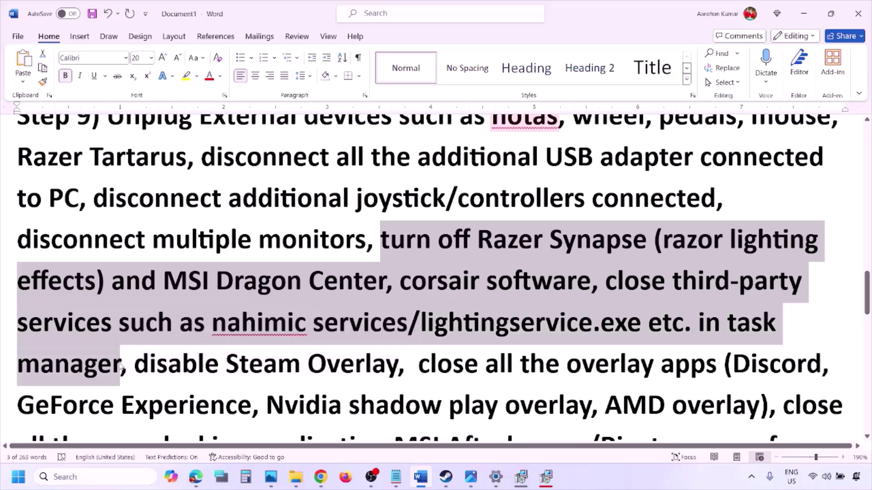
scroll(120, 363, down, 1)
drag(135, 315, 398, 316)
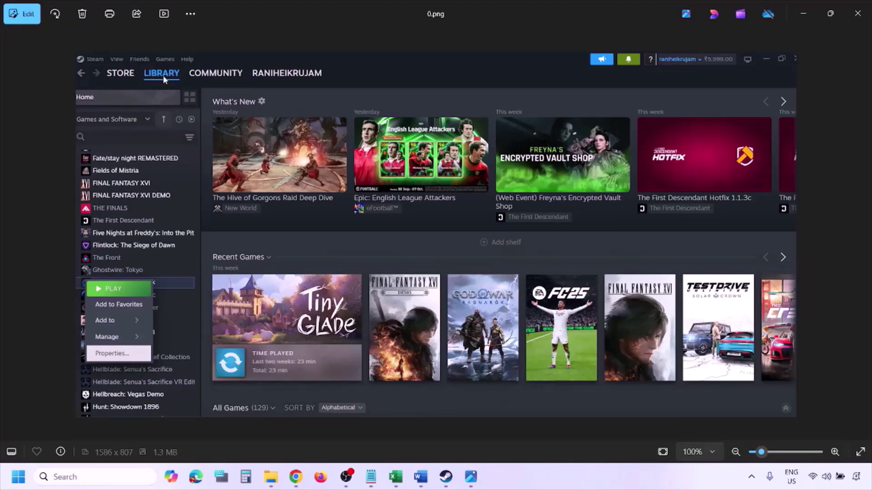
Zoom in and out on the Steam screenshot, then advance to the next game Properties screenshot.
key(ctrl+plus)
key(ctrl+minus)
key(Right)
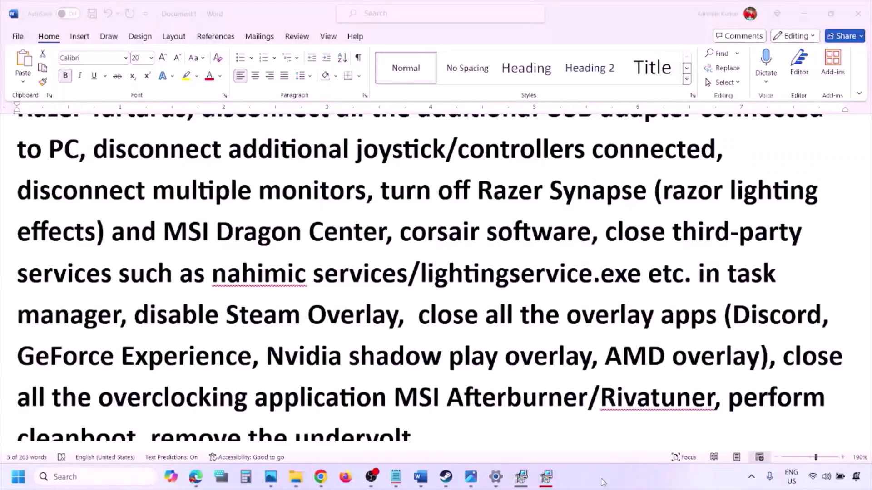
Switch off the in-game overlay in Discord's Game Overlay settings and in GeForce Experience.
scroll(521, 361, down, 2)
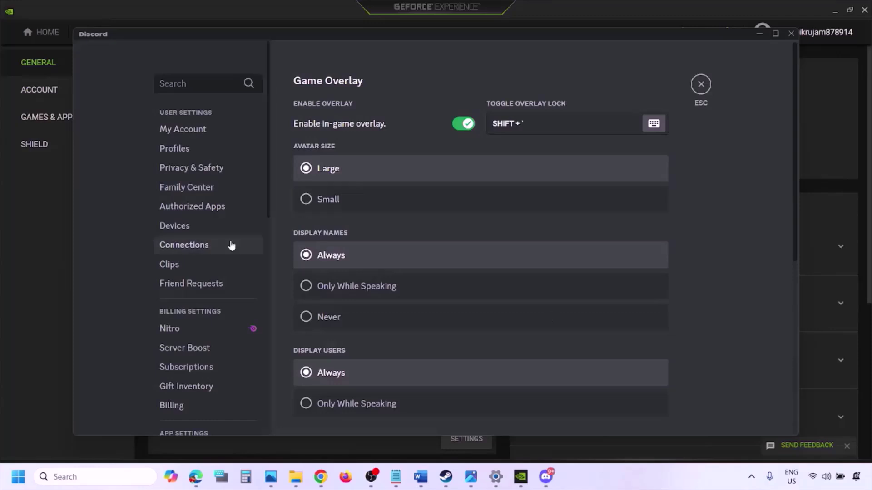
scroll(214, 245, down, 10)
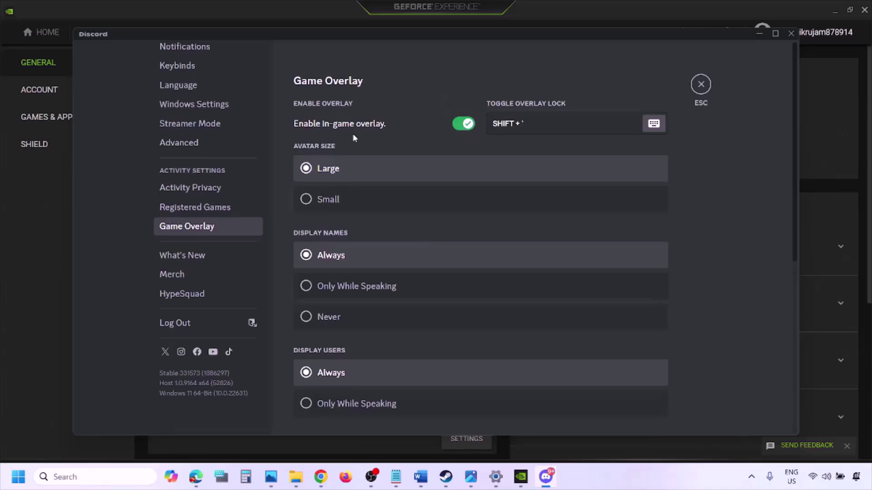
click(460, 126)
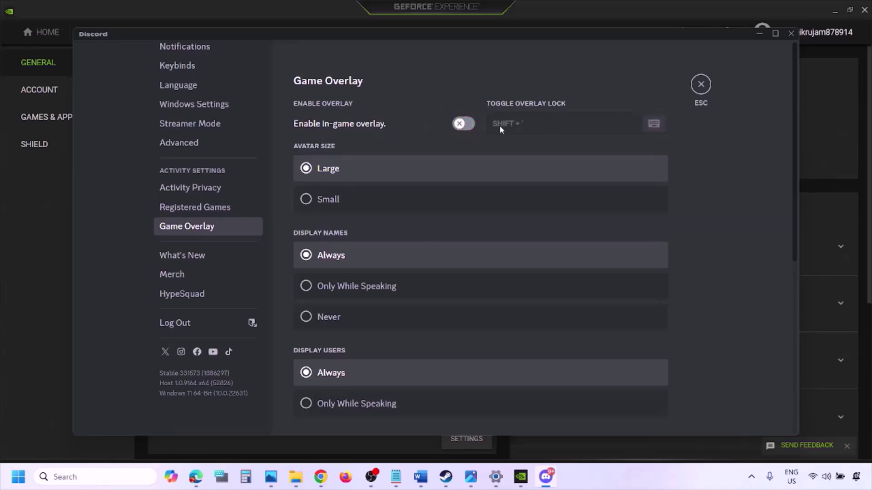
click(524, 480)
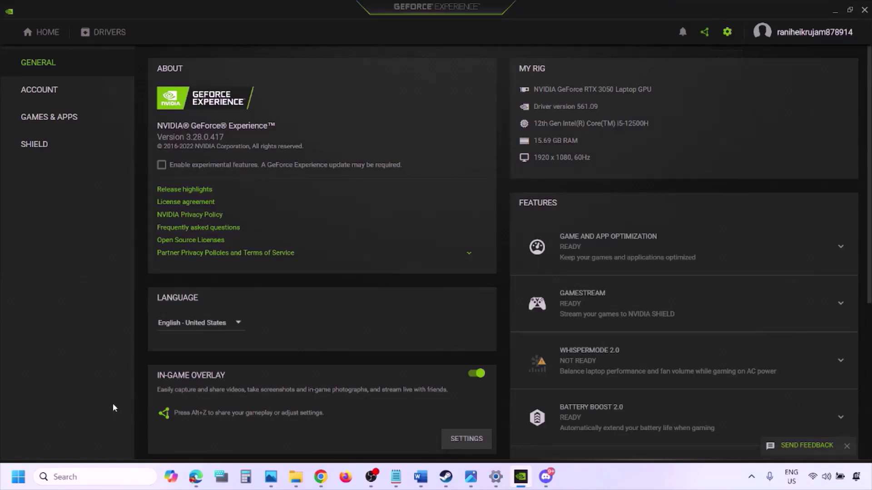
click(474, 376)
In the Word notes, highlight the 'close all the overlay apps' advice.
click(419, 481)
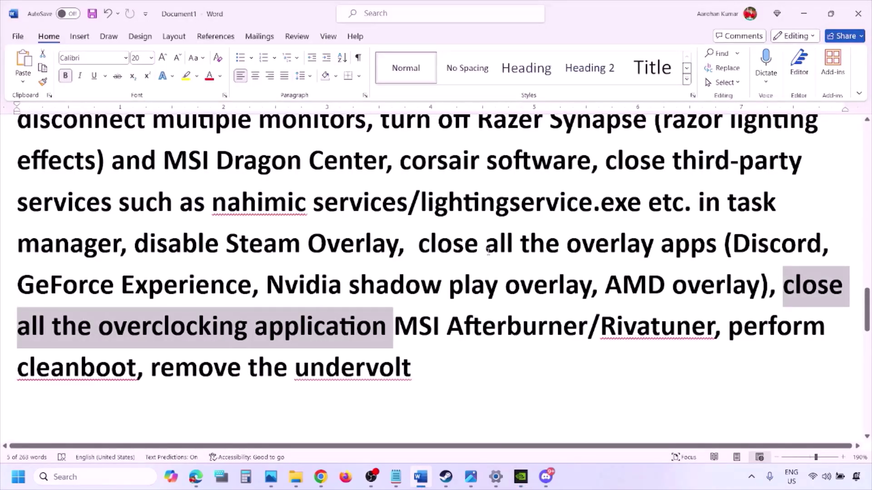
scroll(626, 159, up, 3)
scroll(440, 267, down, 2)
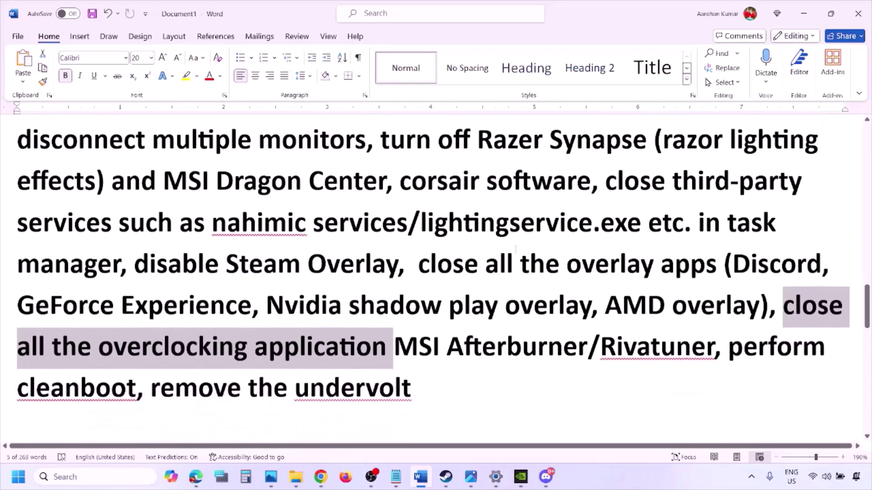
drag(430, 265, 681, 272)
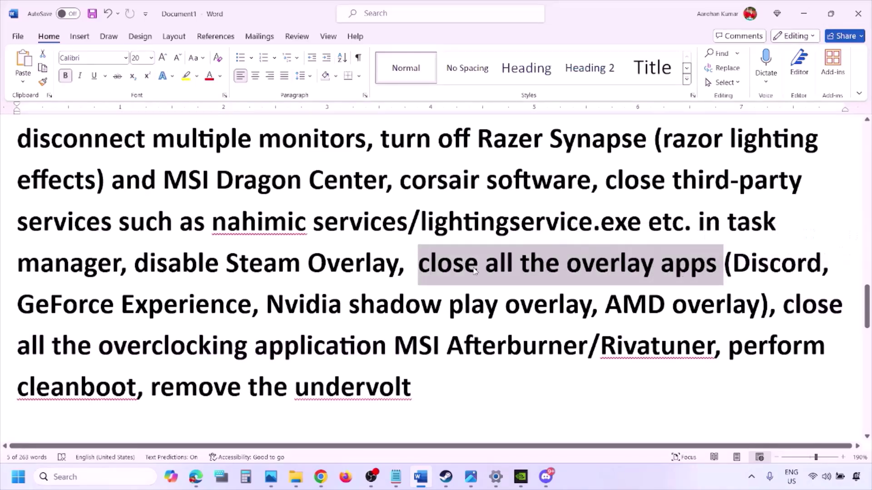
click(421, 267)
drag(434, 268, 722, 269)
Quit Discord, the NVIDIA app and G HUB from the system tray.
click(754, 484)
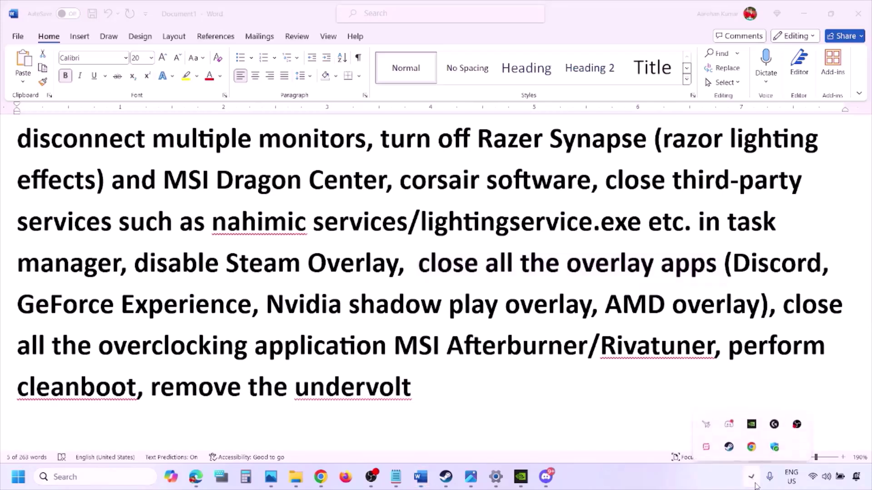
right_click(730, 423)
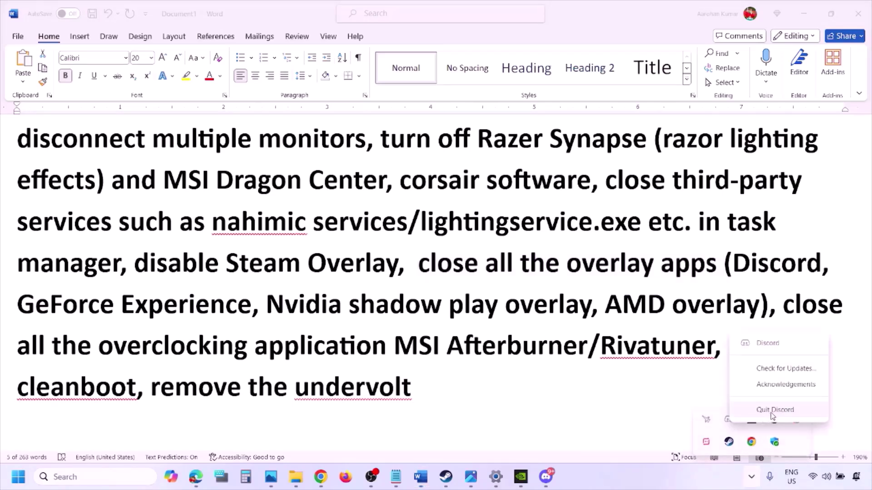
click(774, 410)
right_click(729, 426)
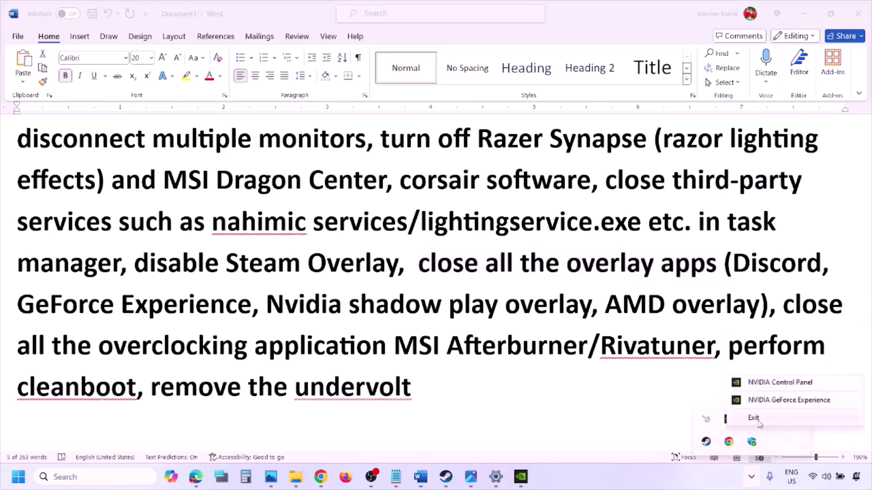
click(759, 418)
right_click(729, 419)
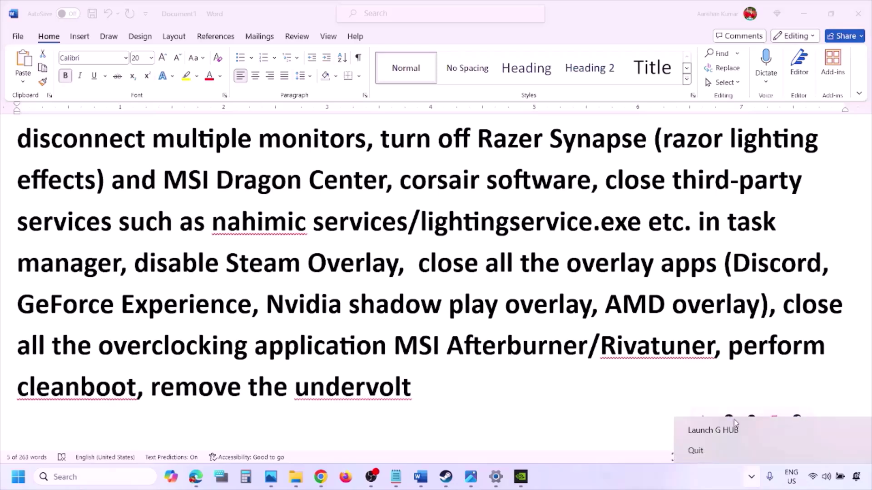
click(751, 450)
Re-highlight the close-all-overlay-apps note and quit one more tray app.
click(690, 328)
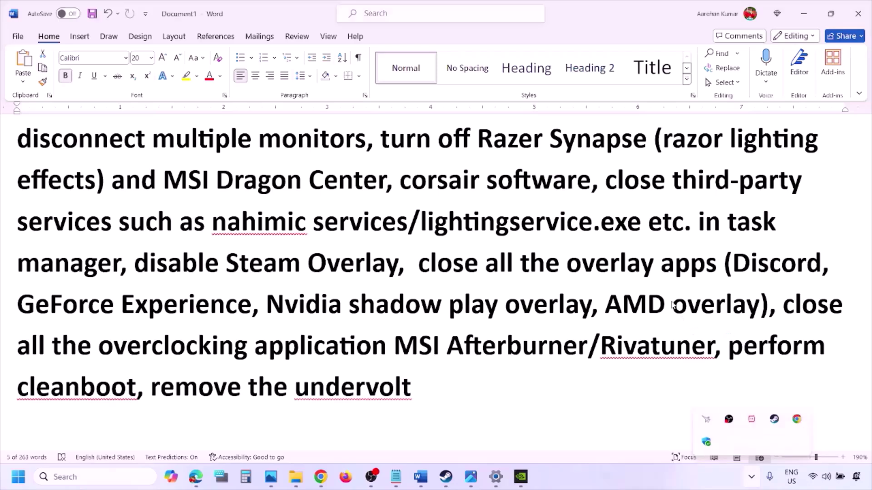
drag(418, 263, 723, 264)
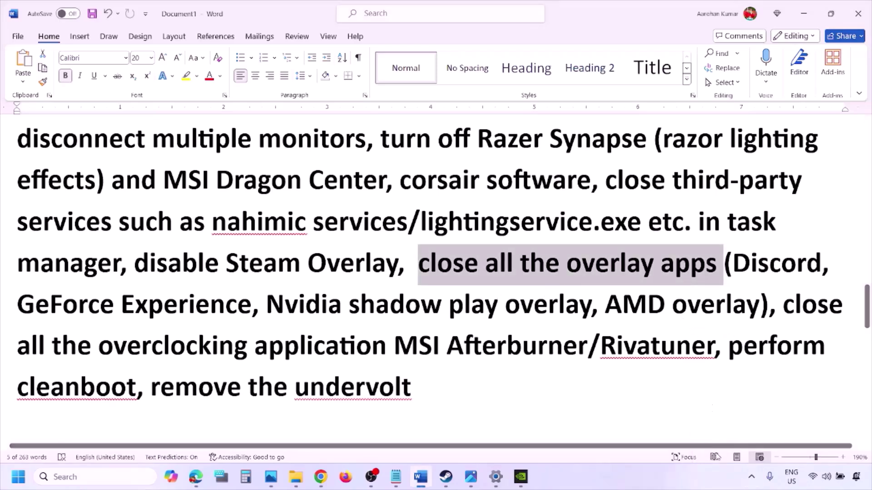
click(751, 477)
right_click(751, 419)
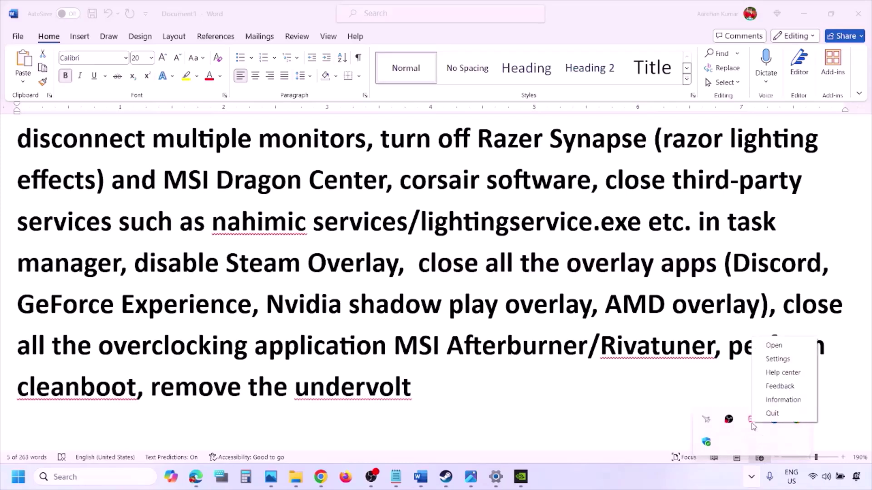
click(772, 414)
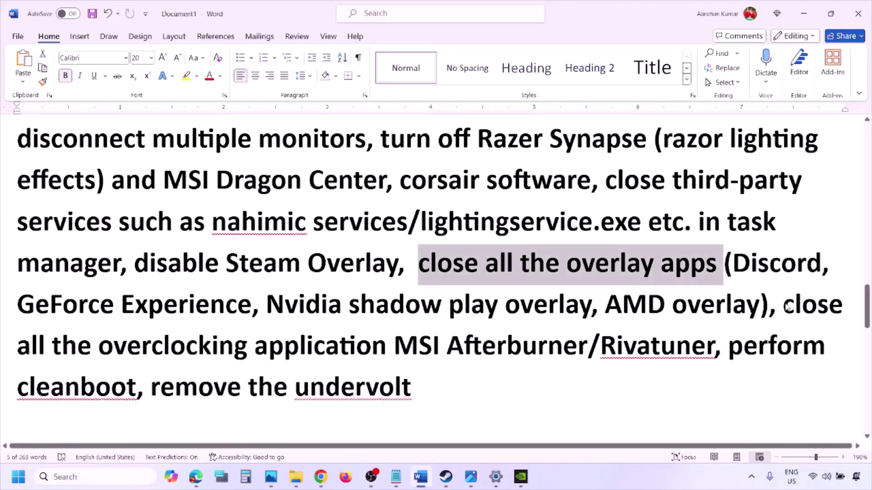
Highlight the close-overclocking-applications note and quit MSI Afterburner from the tray.
drag(786, 306, 418, 347)
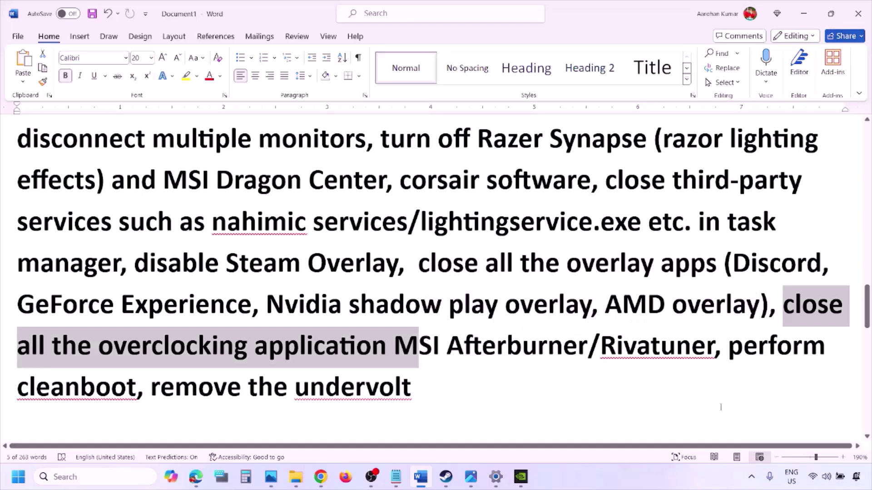
click(754, 477)
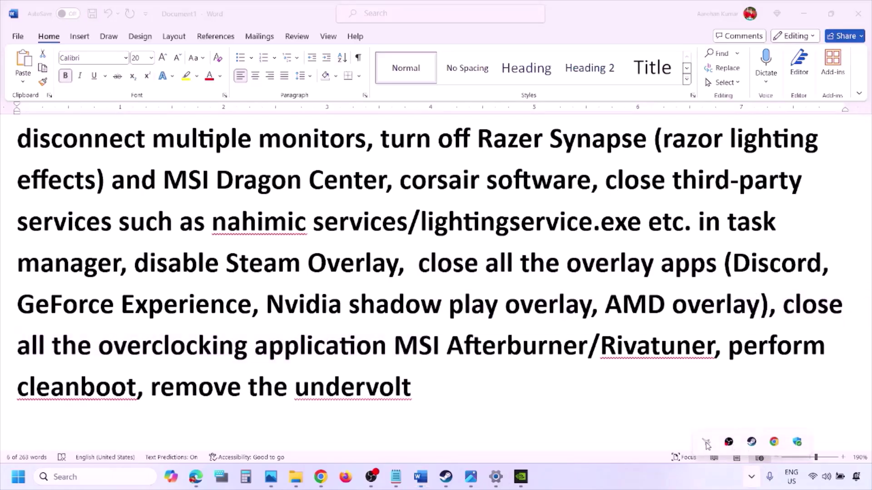
right_click(707, 444)
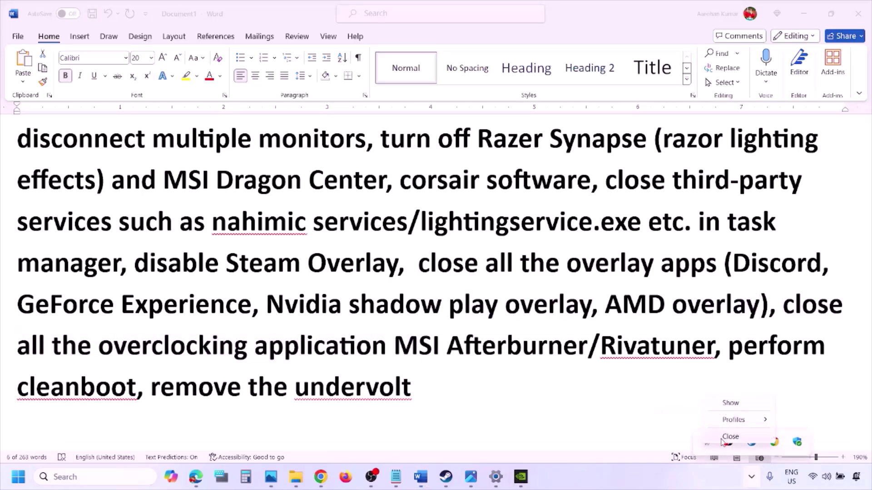
click(732, 436)
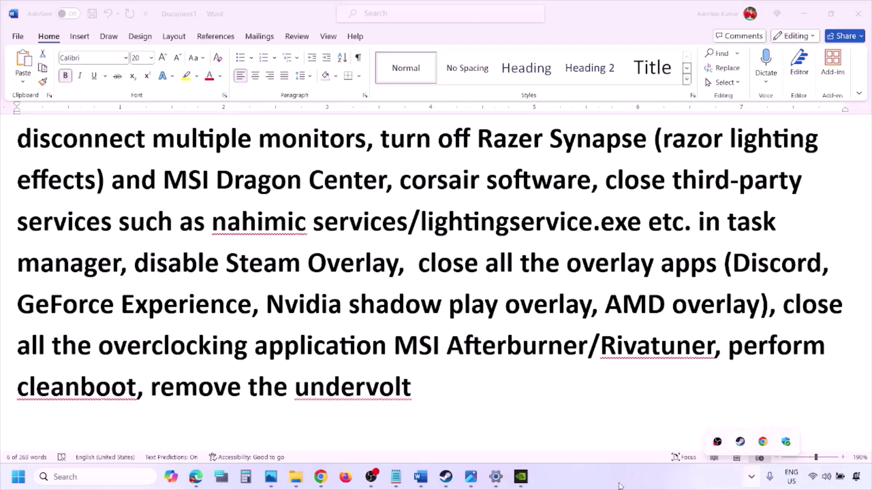
click(604, 336)
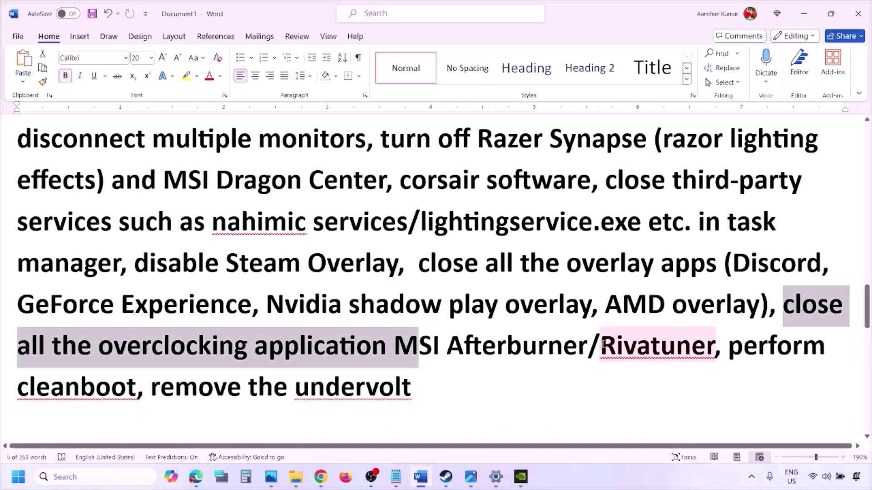
drag(601, 338, 802, 348)
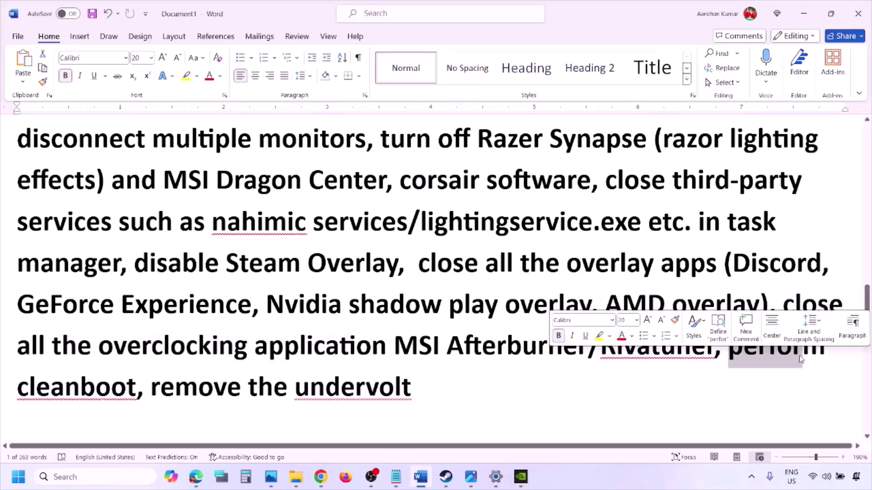
click(56, 475)
In System Configuration Services, hide Microsoft services and disable the rest for a clean boot.
text(ystem)
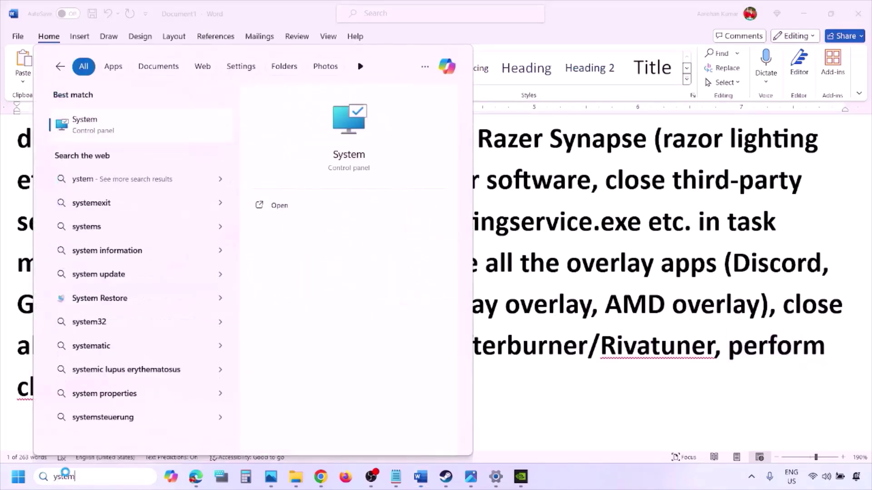
text(s)
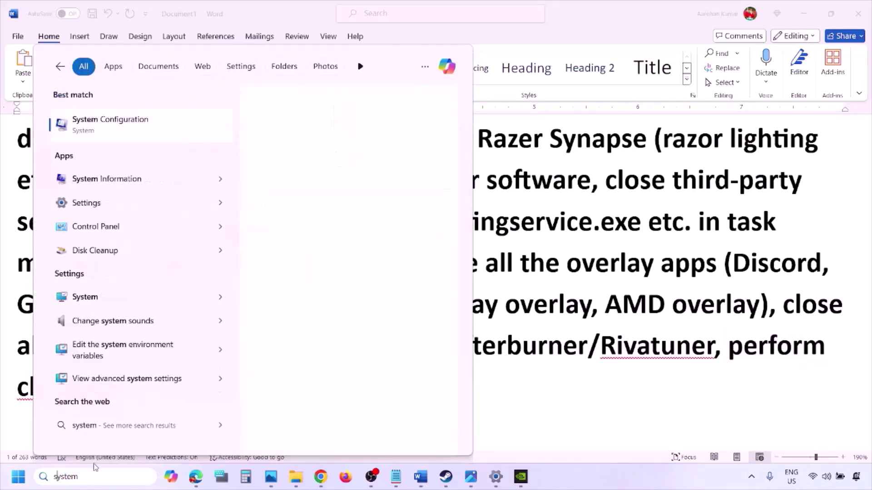
click(137, 128)
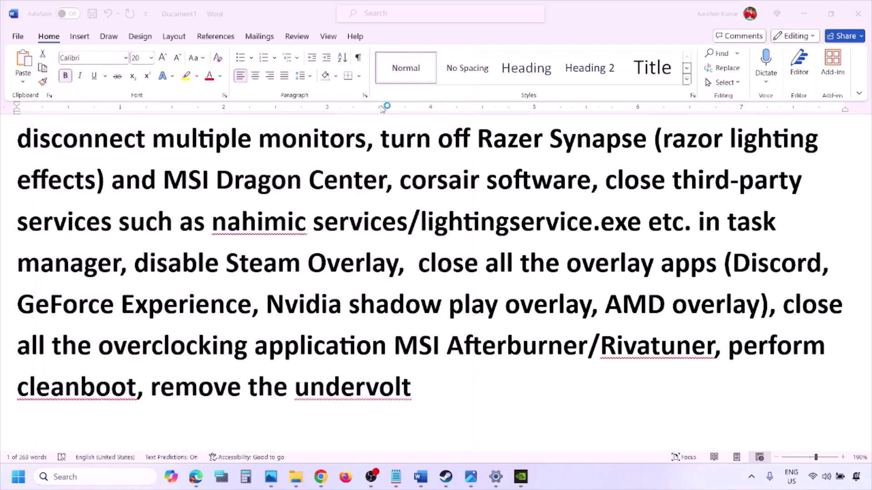
click(358, 151)
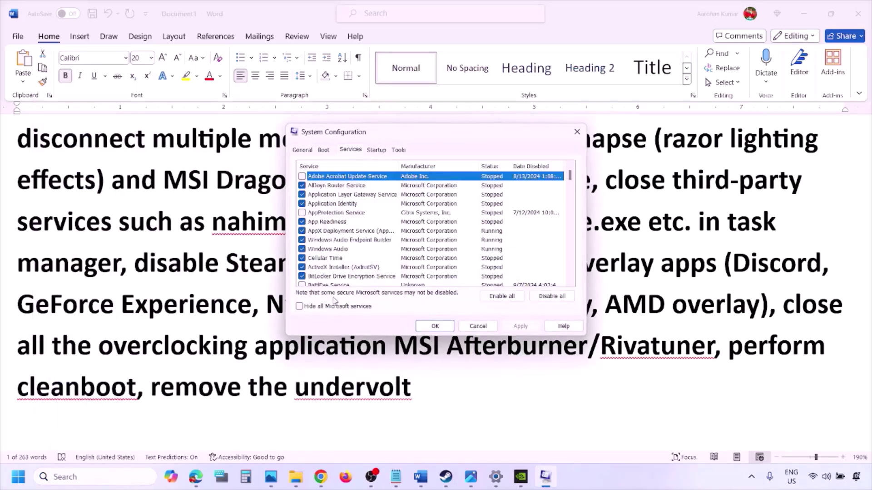
click(299, 307)
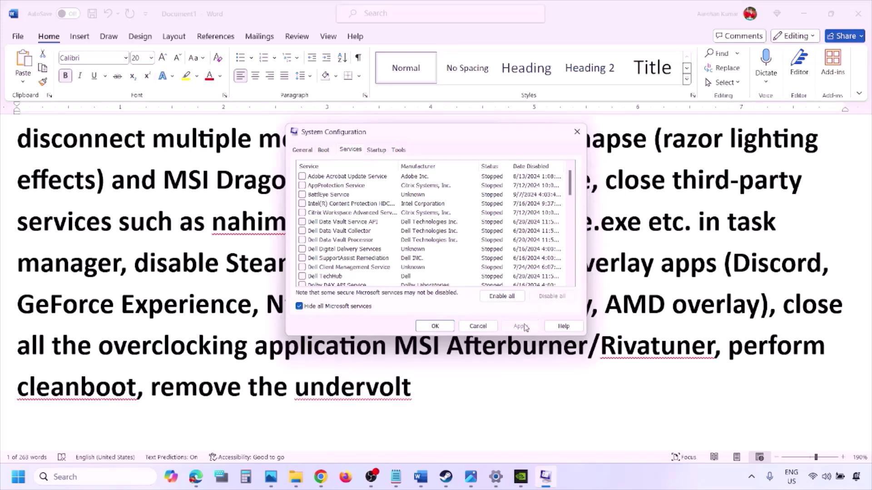
click(444, 325)
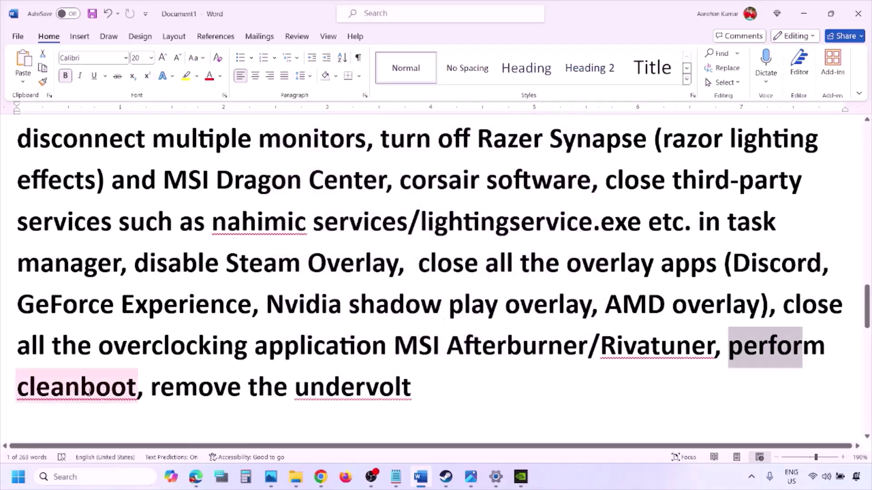
Highlight the remove-undervolt step, then scroll to the 'Increase the Virtual Memory' heading.
drag(153, 388, 411, 388)
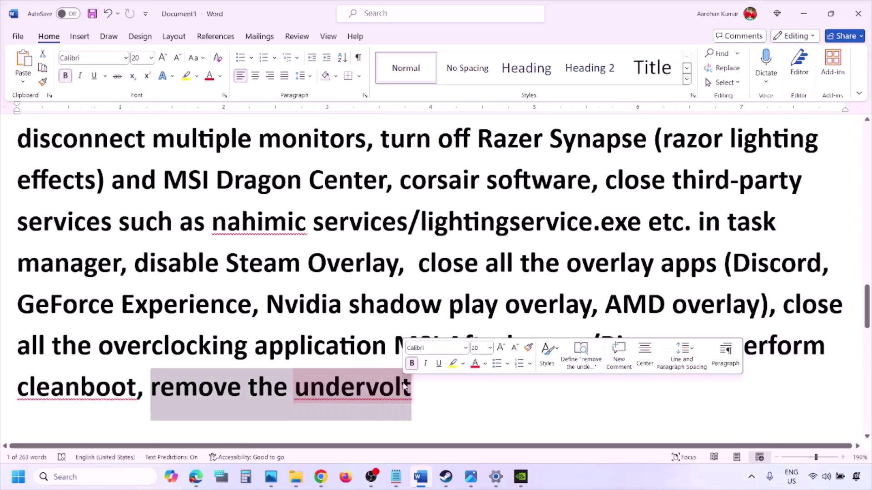
click(546, 387)
scroll(545, 387, down, 4)
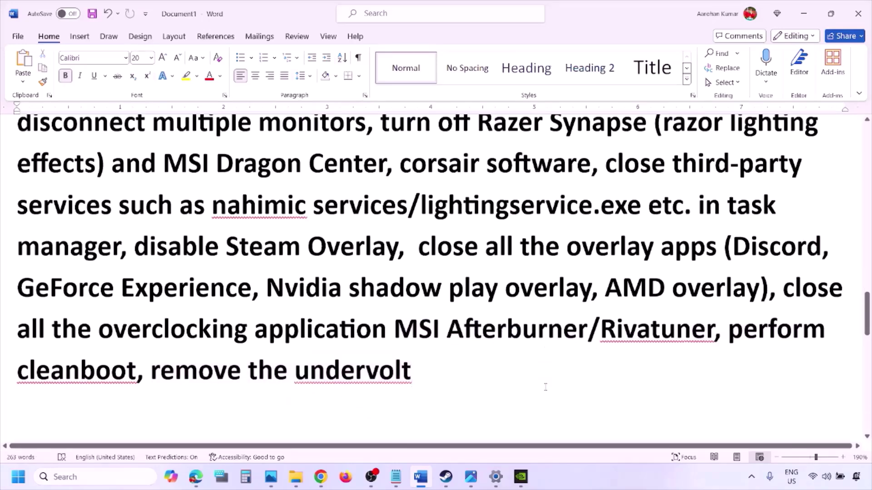
scroll(546, 387, down, 2)
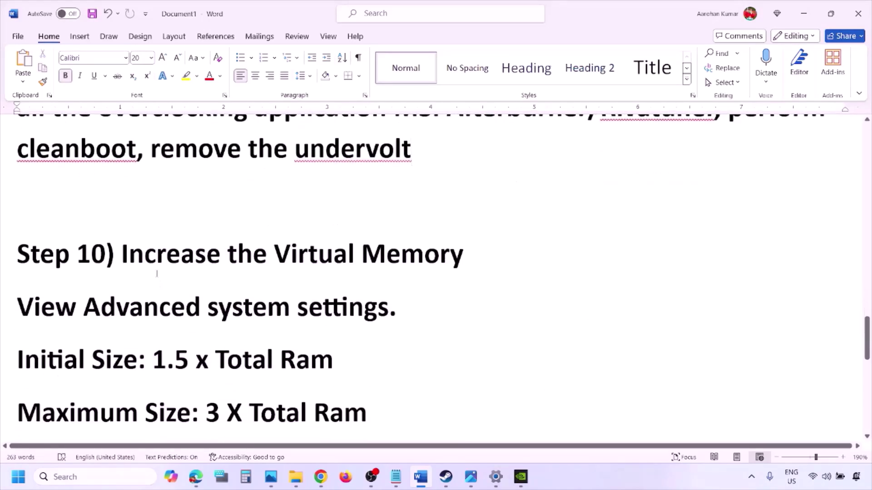
drag(148, 256, 463, 256)
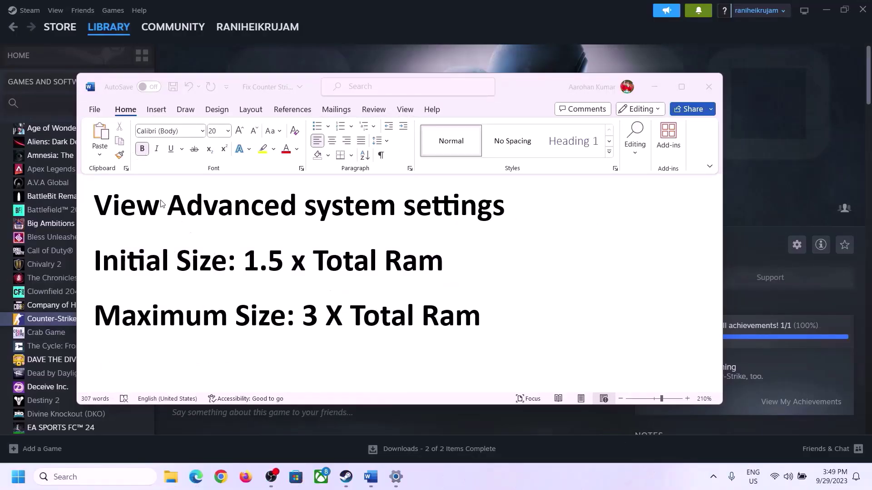
Copy the 'View Advanced system settings' line and paste it into Windows search.
click(105, 210)
drag(159, 216, 486, 214)
key(ctrl+c)
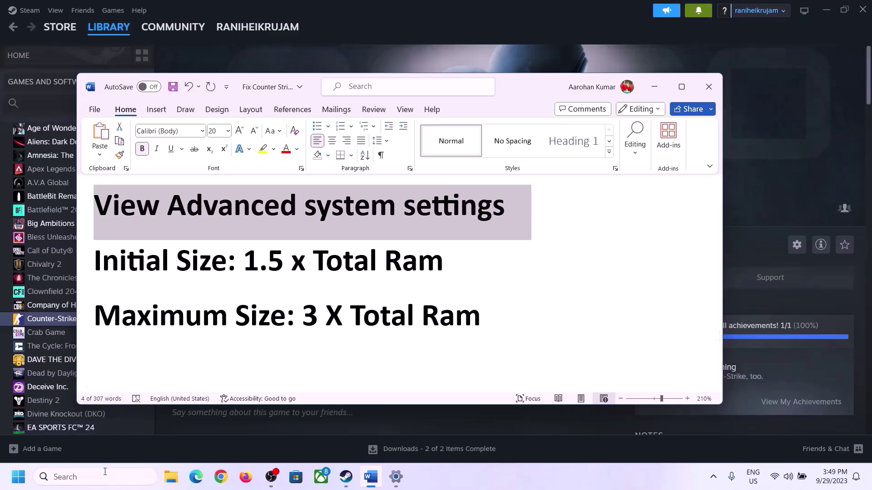
click(97, 477)
key(ctrl+v)
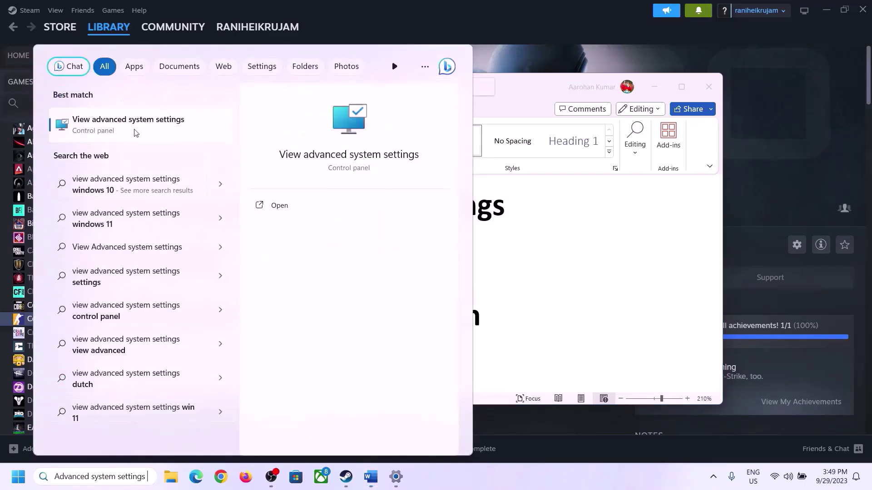
Open the Virtual Memory dialog via System Properties' Performance Settings Advanced tab.
click(124, 130)
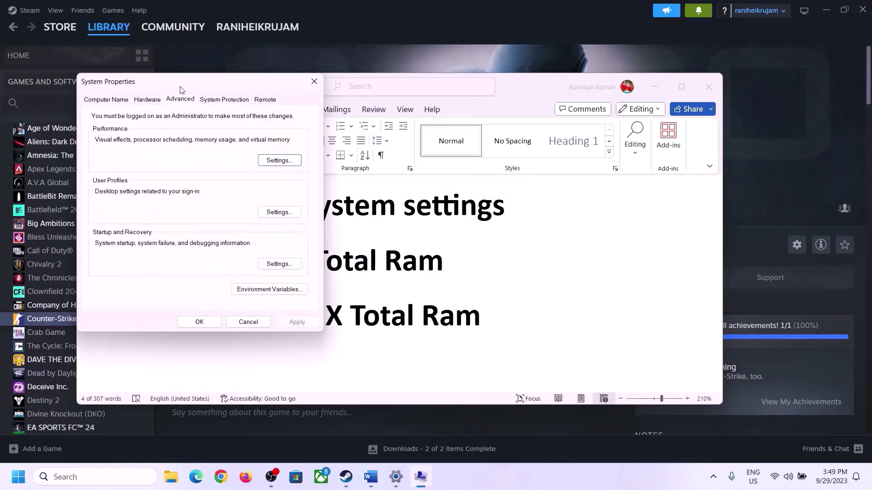
drag(183, 89, 389, 155)
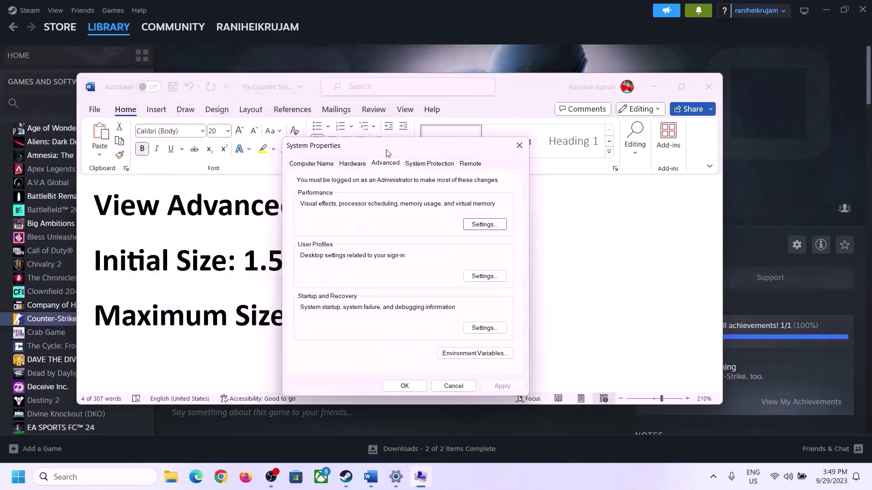
click(489, 230)
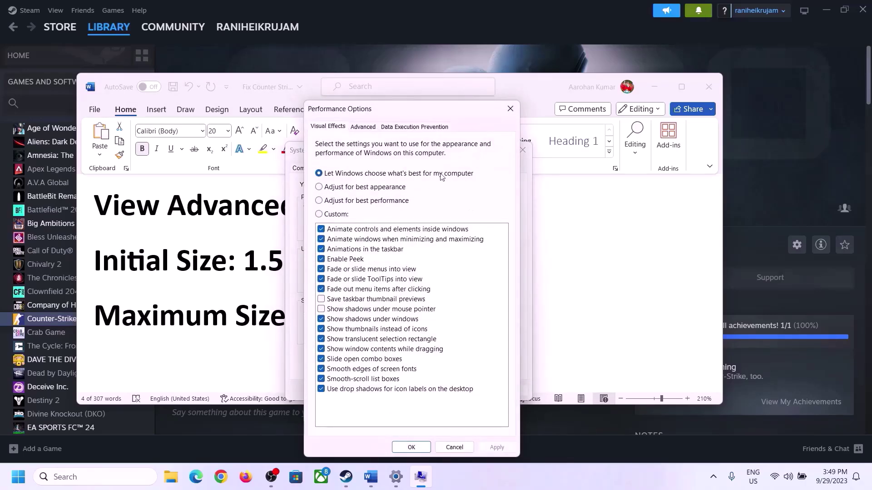
click(366, 129)
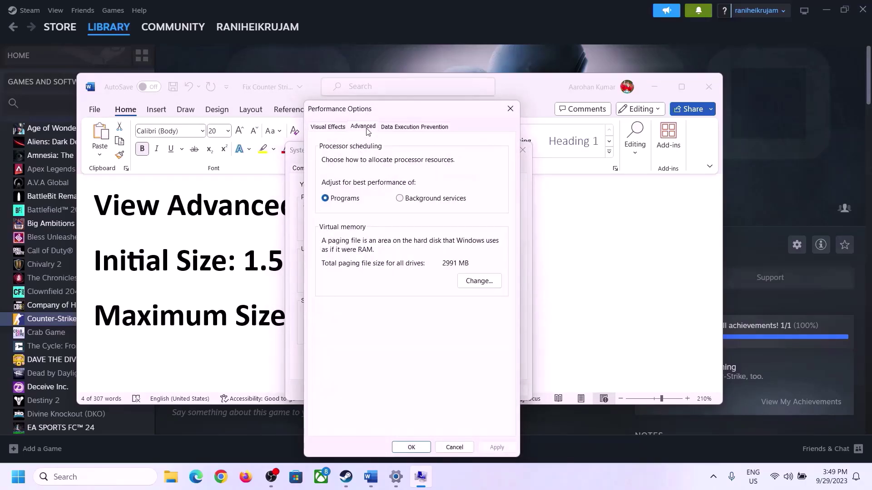
click(479, 281)
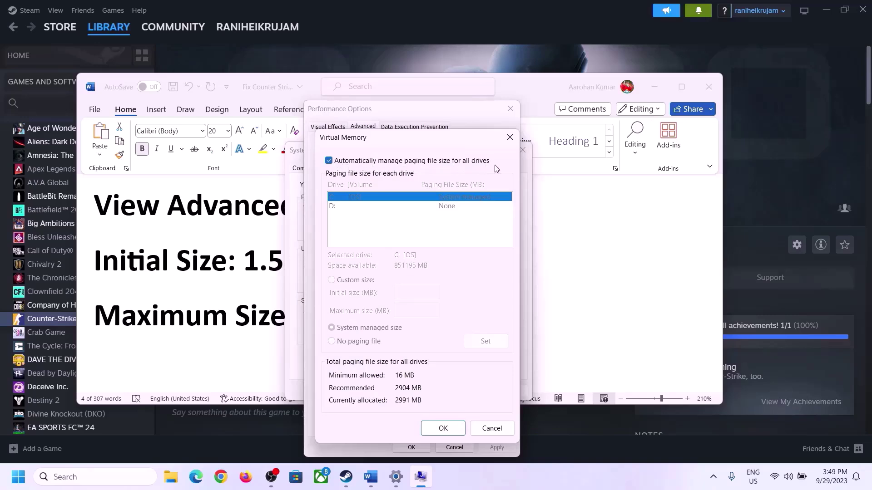
Turn off automatic paging, set Custom size for C:, and highlight the 1.5 x Total Ram rule.
click(329, 161)
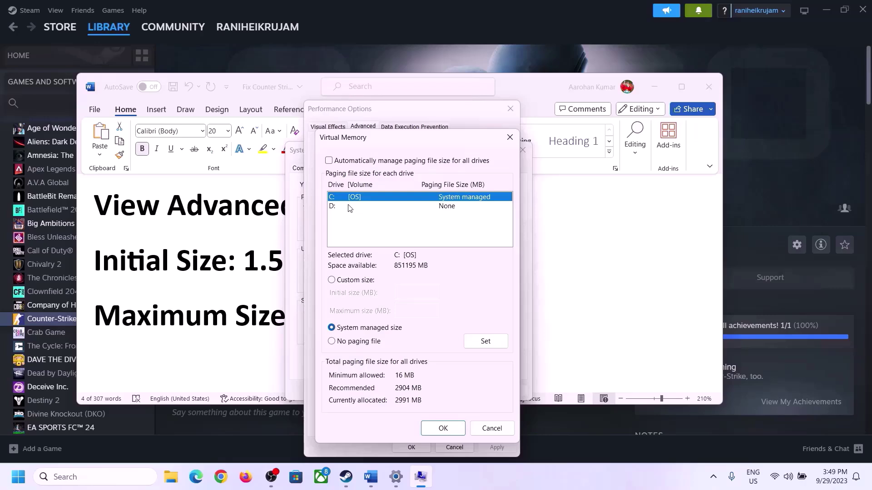
click(345, 196)
click(332, 280)
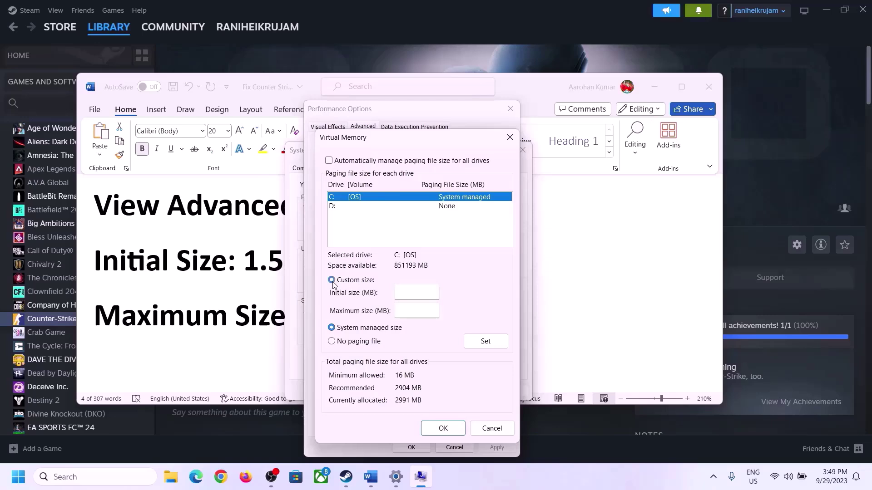
click(416, 294)
click(236, 271)
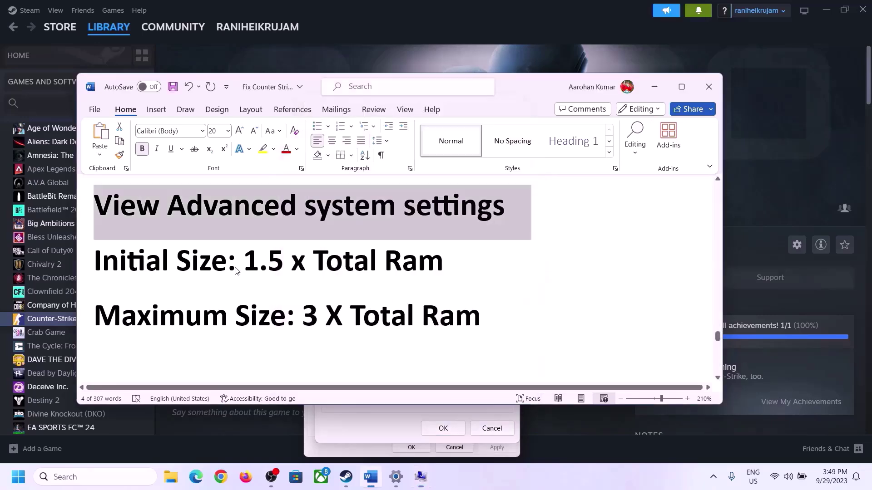
drag(246, 262, 448, 263)
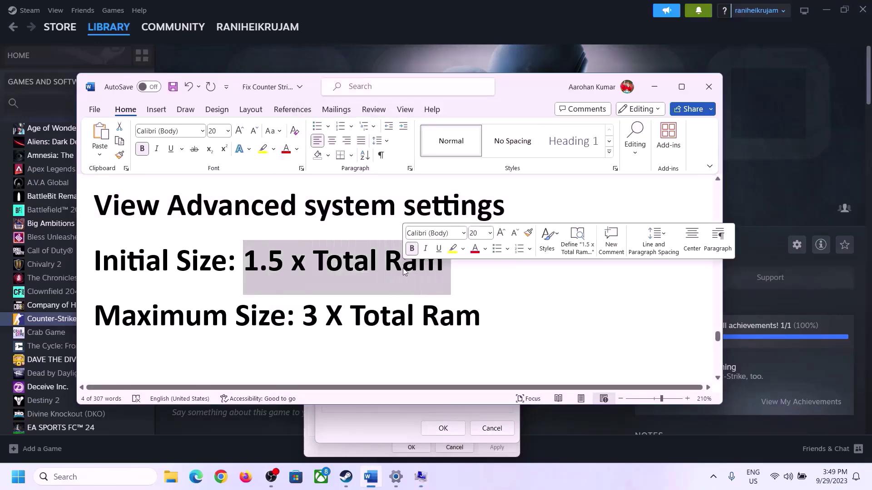
Open System > About in Settings and highlight the 16.0 GB installed RAM.
click(396, 480)
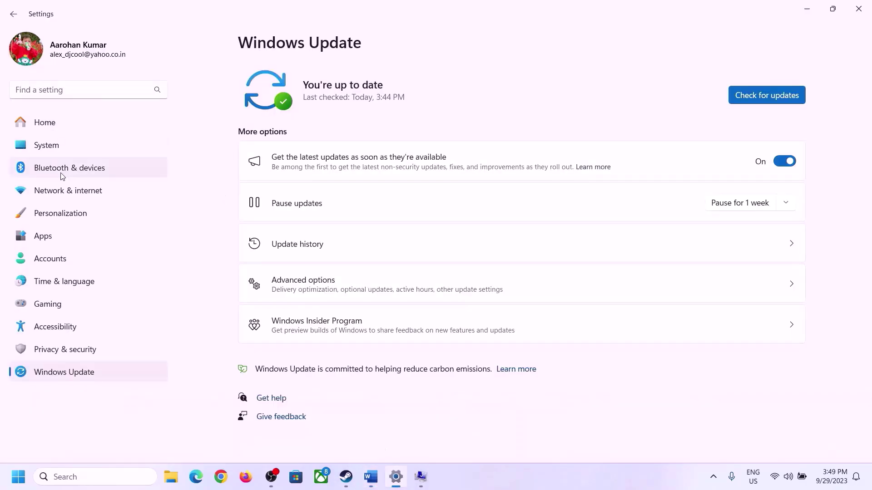
click(40, 150)
scroll(321, 329, down, 10)
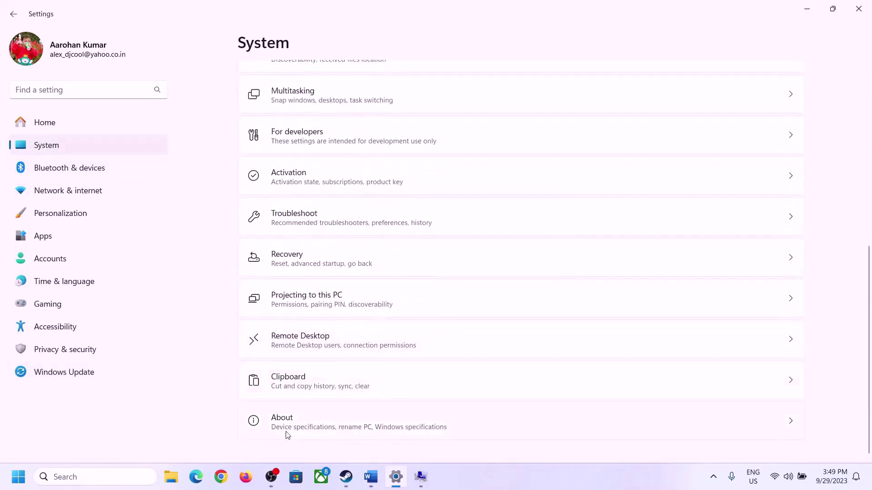
click(287, 429)
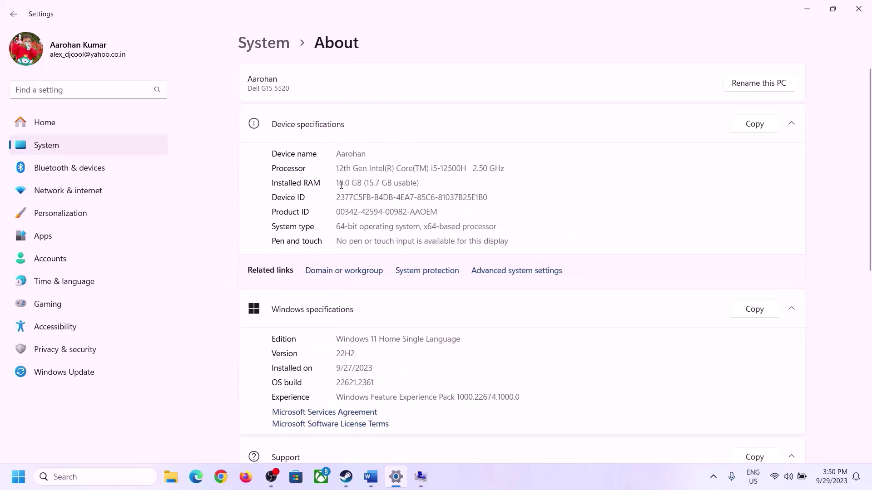
drag(346, 182, 333, 182)
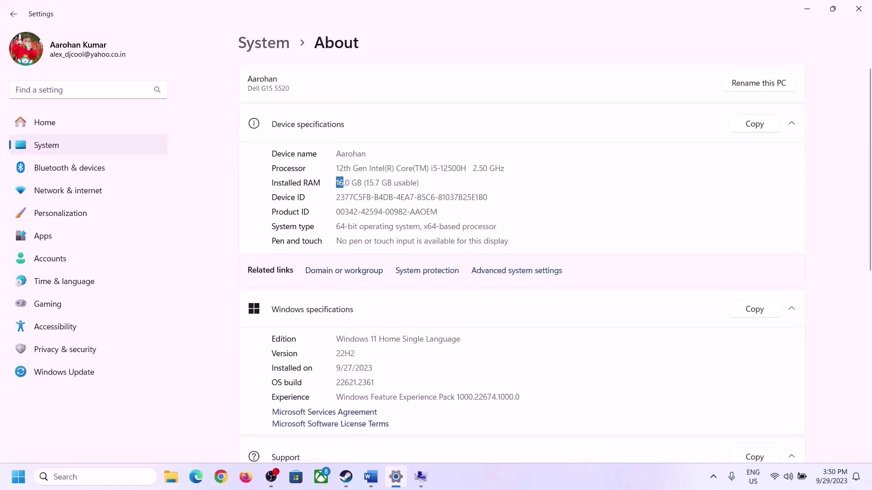